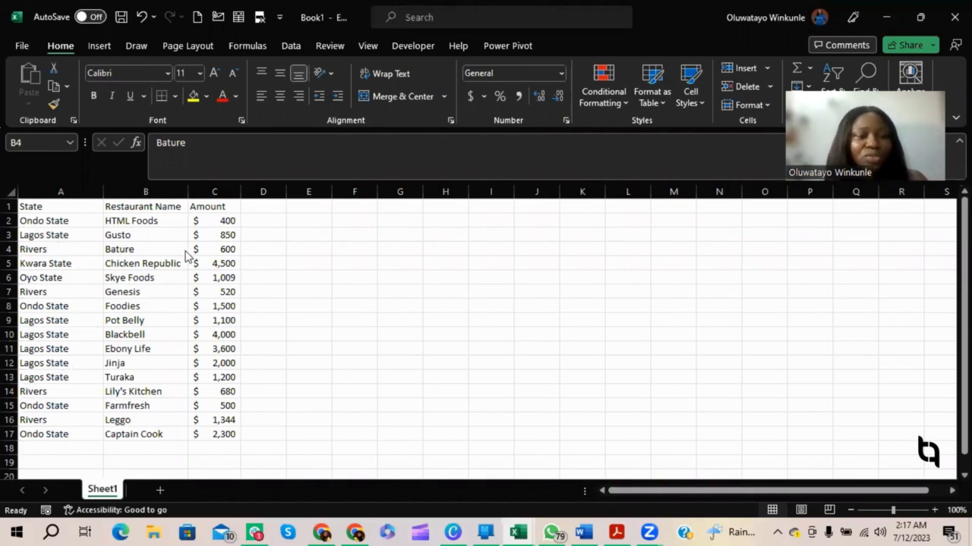
Convert the restaurant data in A1:C17 into a table, treating the first row as headers
left_click(161, 340)
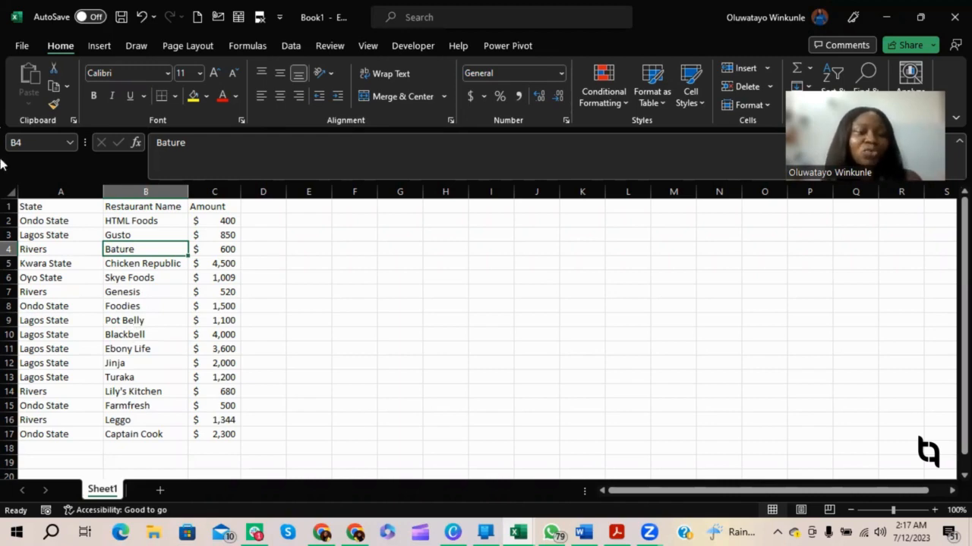
left_click(91, 273)
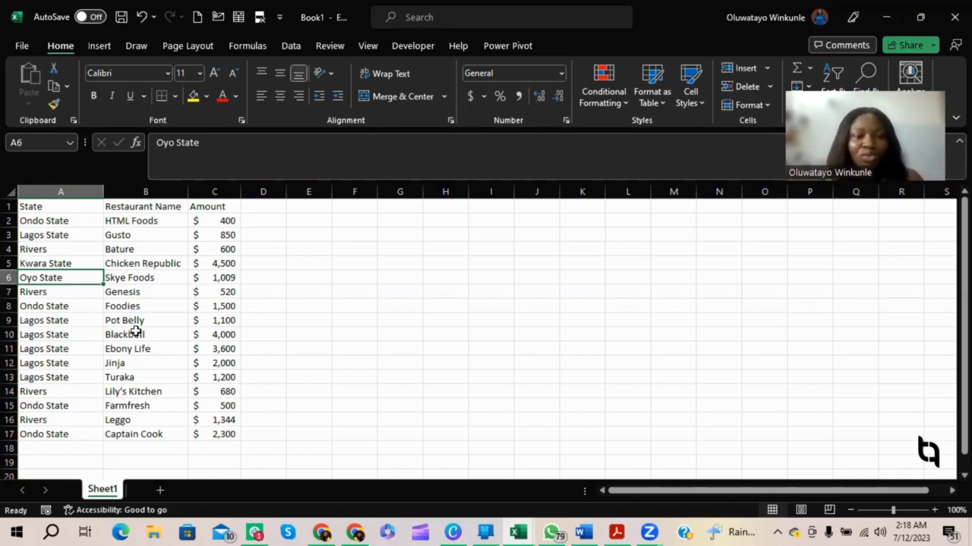
left_click(93, 259)
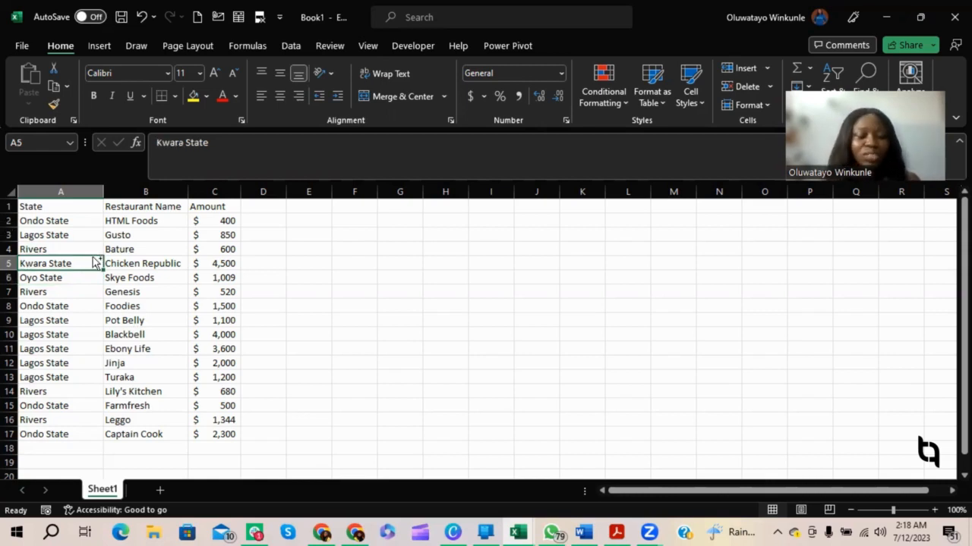
key("ctrl+t")
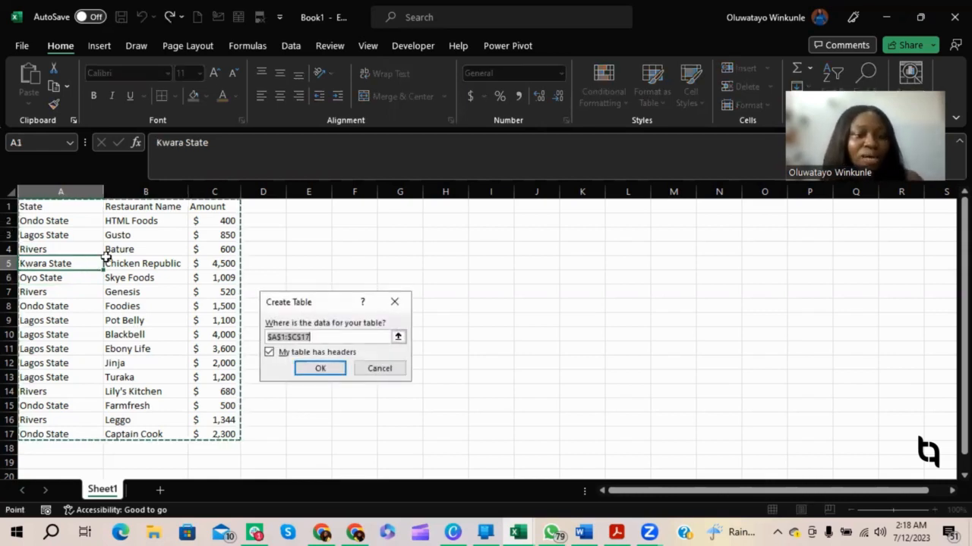
left_click(320, 369)
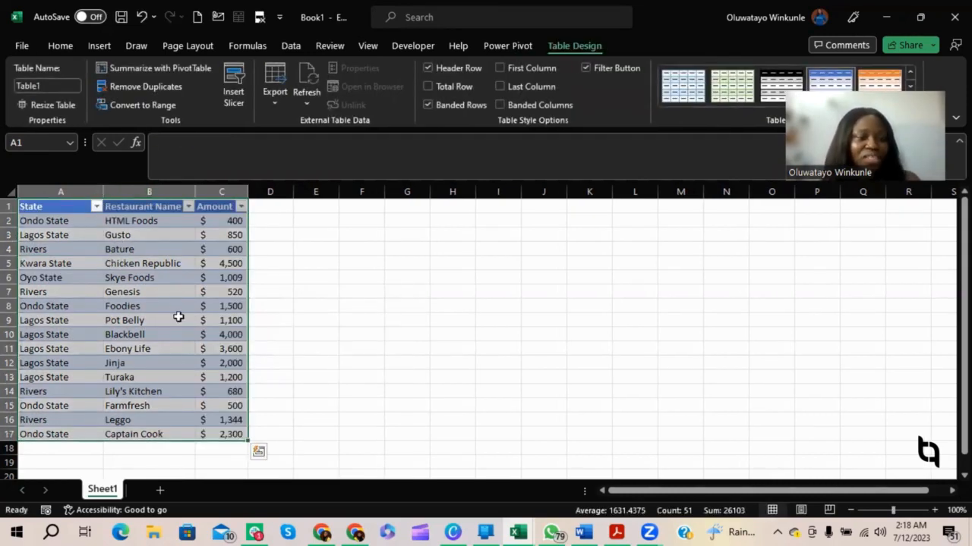
left_click(198, 332)
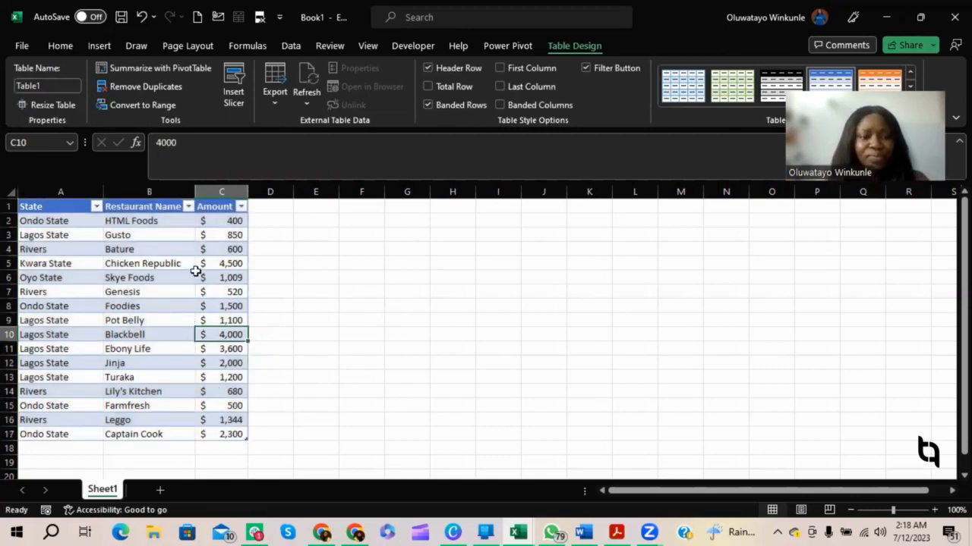
left_click(128, 277)
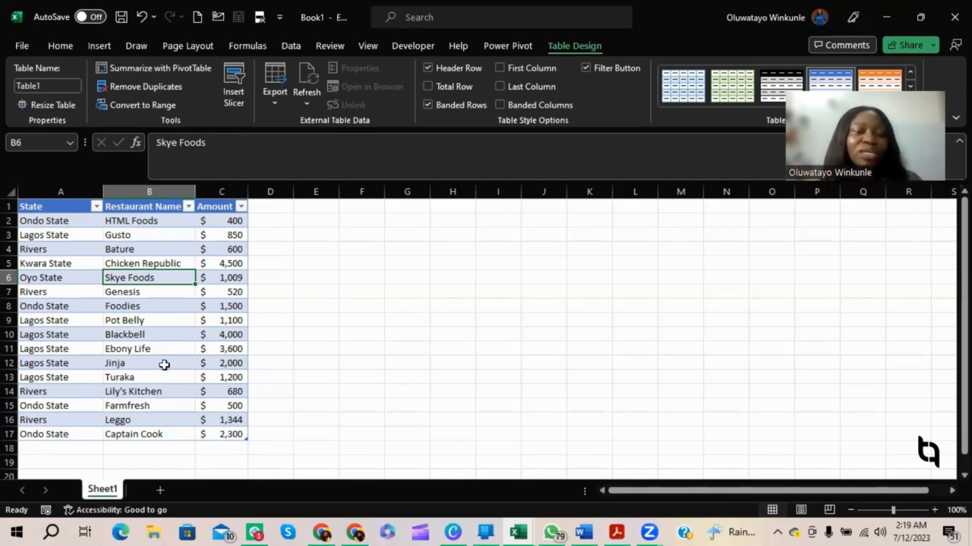
Add a data validation drop-down list to cell E1 with the states in A2:A6 as its source
left_click(305, 208)
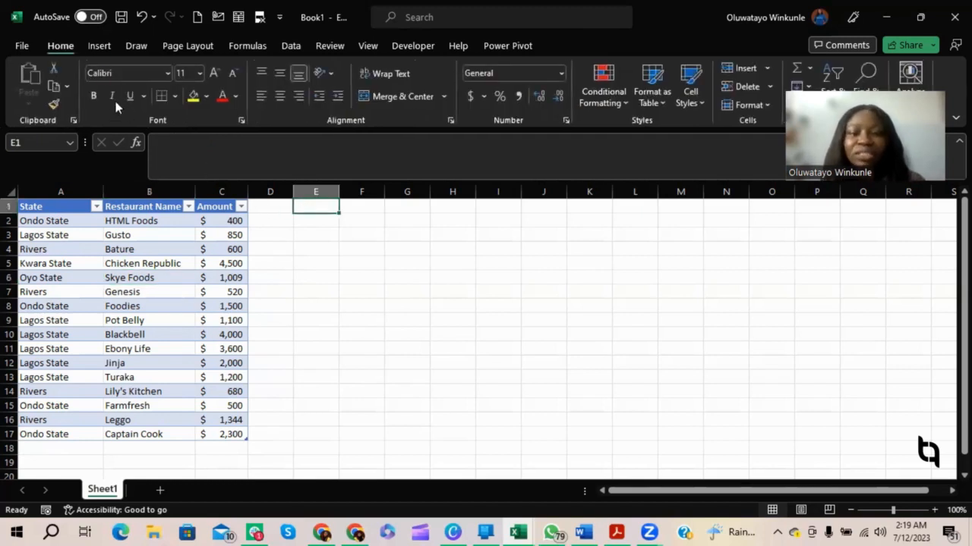
left_click(290, 47)
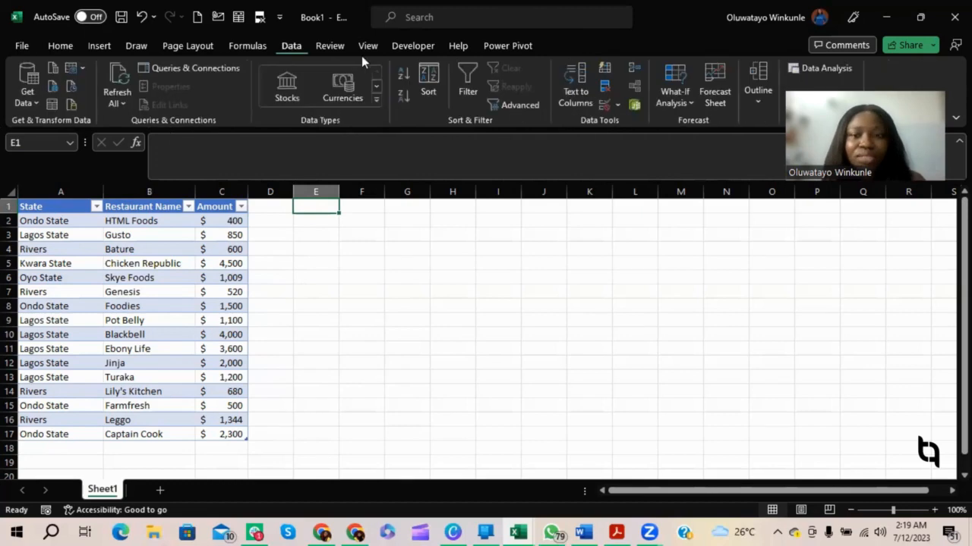
left_click(603, 104)
left_click(292, 283)
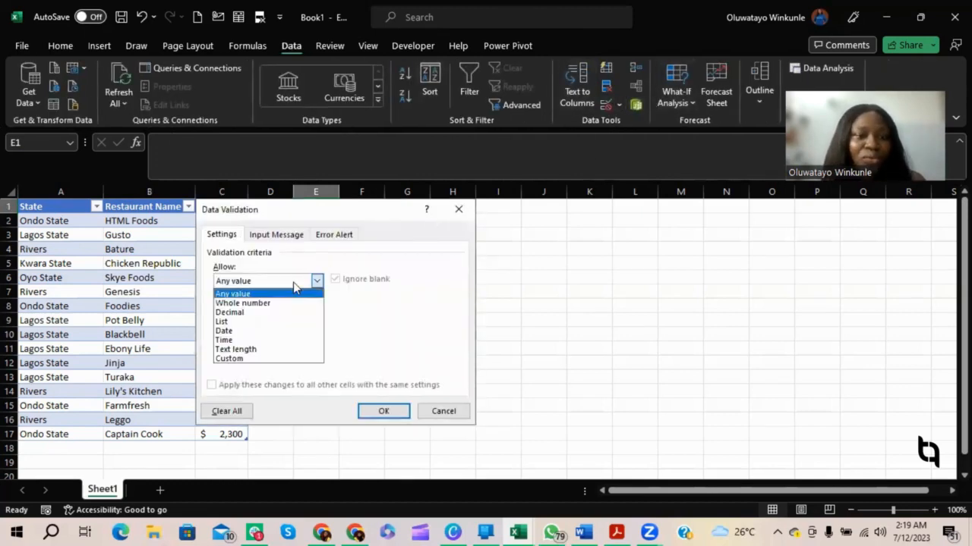
left_click(267, 324)
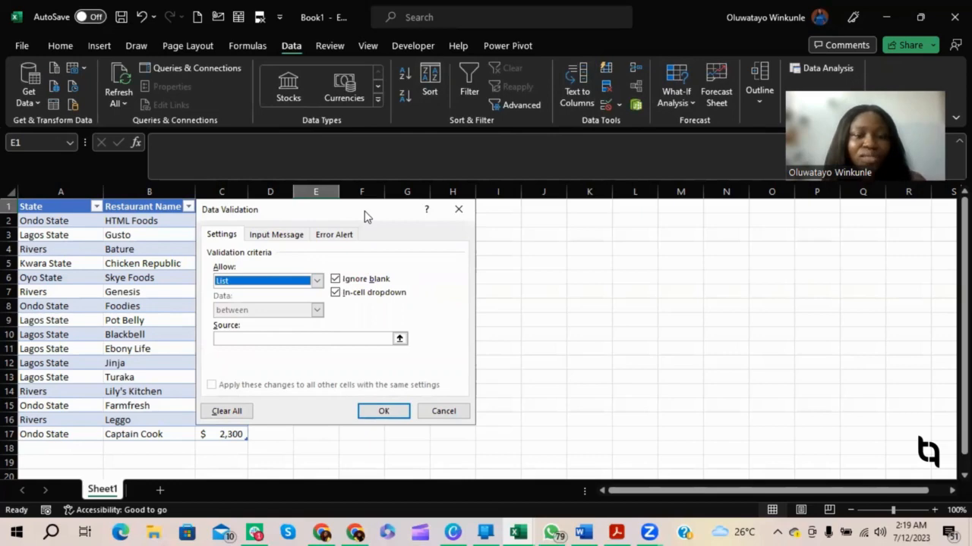
left_click_drag(364, 217, 570, 201)
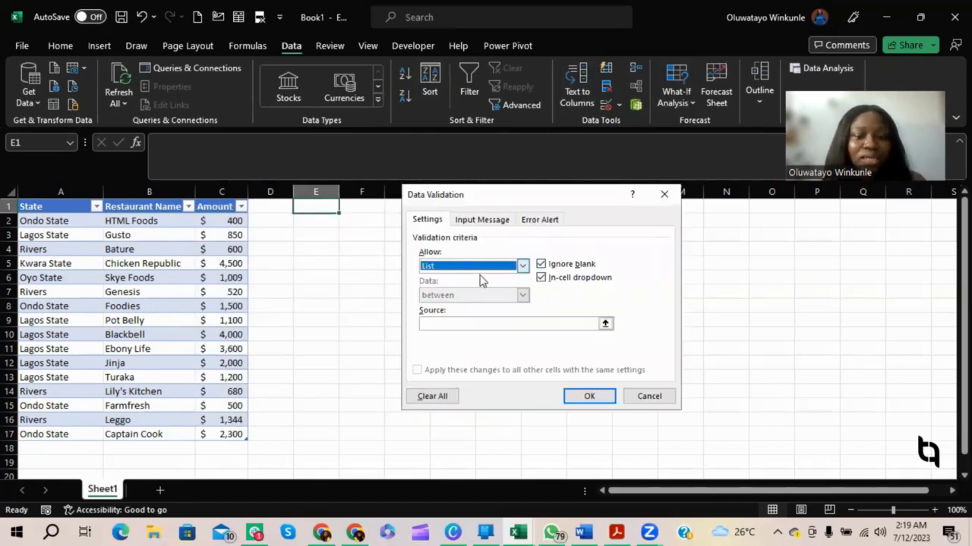
left_click(605, 323)
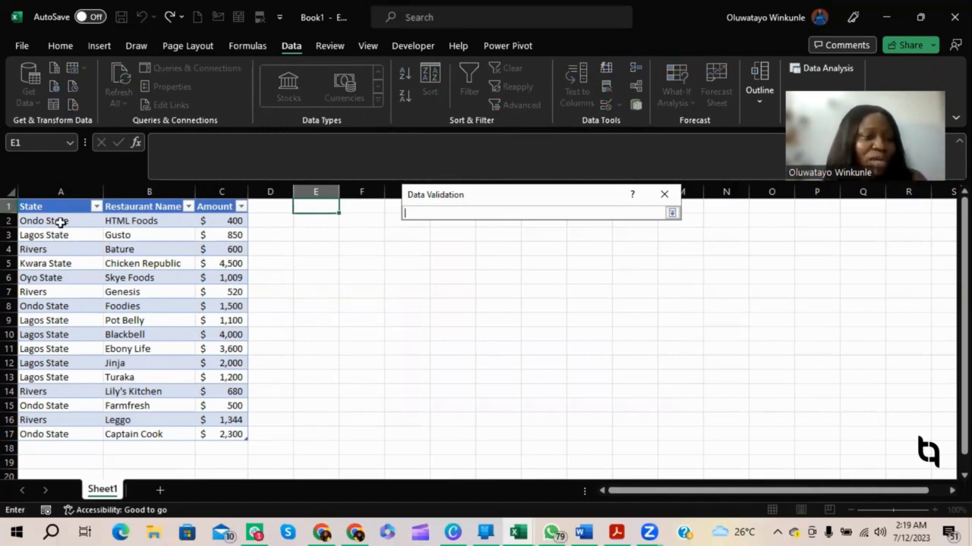
left_click_drag(61, 221, 52, 274)
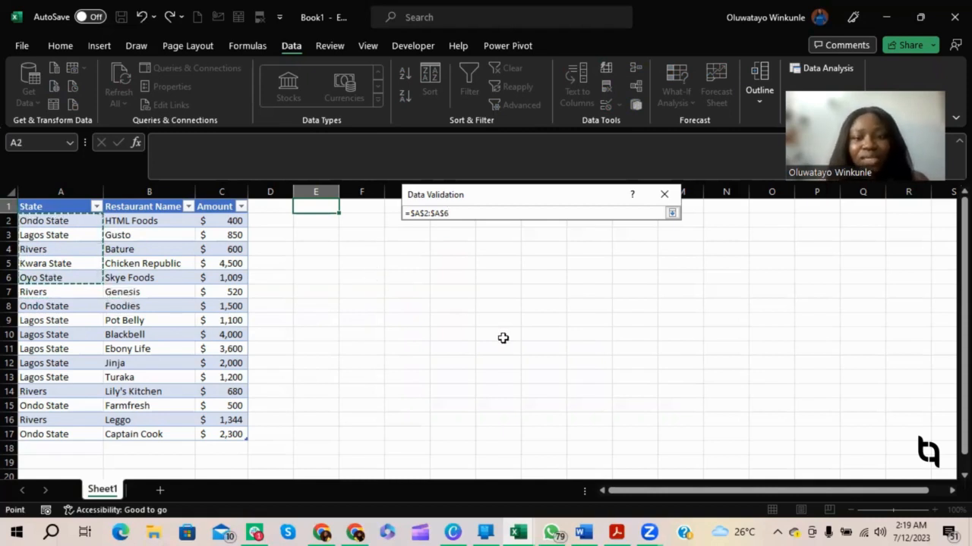
left_click(672, 214)
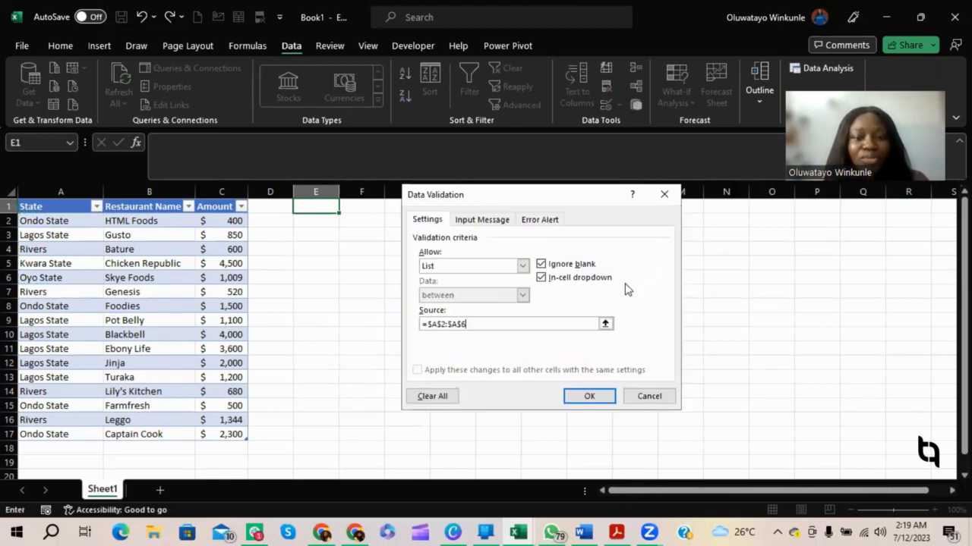
left_click(590, 396)
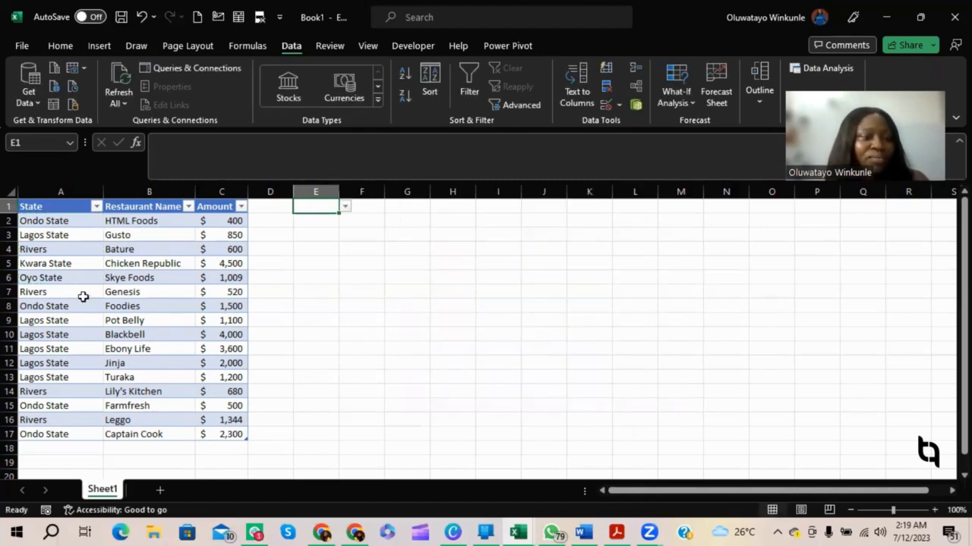
Change the state name in cell A4 to Rivers State
left_click(78, 252)
key("ctrl+Down")
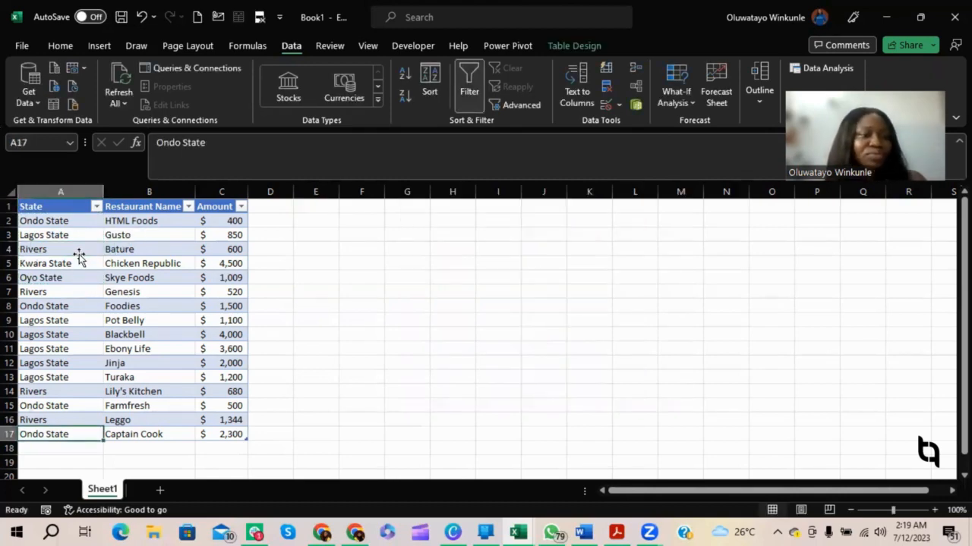
left_click(77, 251)
double_click(78, 252)
type("State")
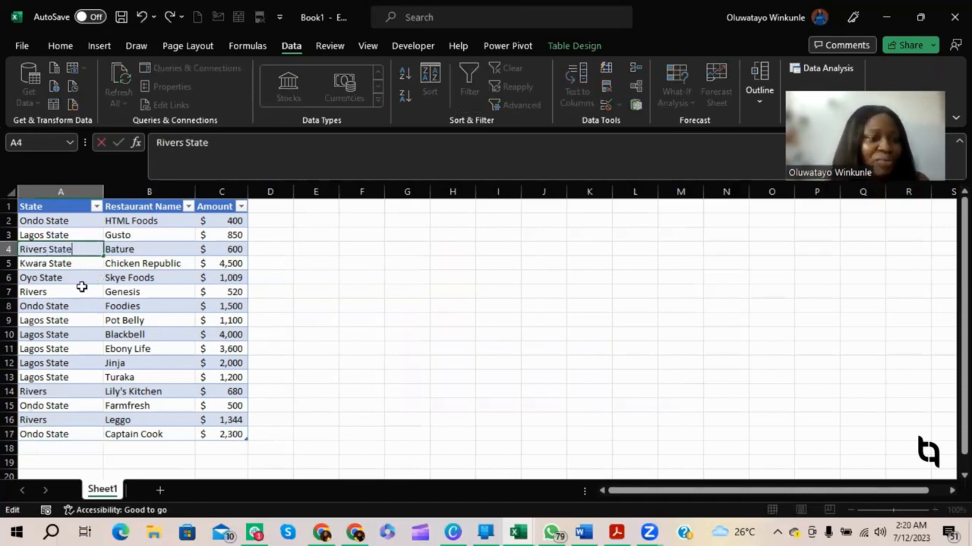
left_click(81, 288)
Copy Rivers State from A4 into the other Rivers entries in A7, A14 and A16
left_click(86, 251)
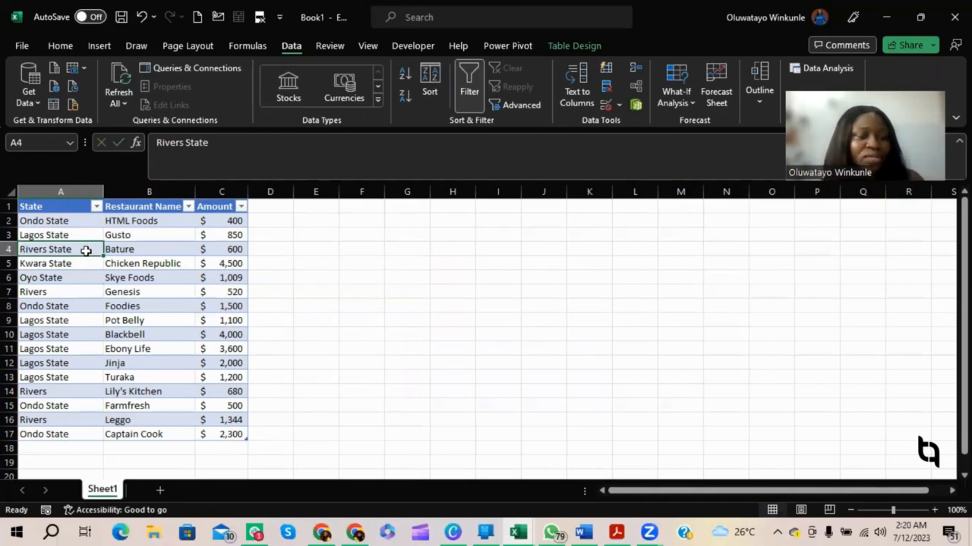
key("ctrl+c")
left_click(51, 296)
key("ctrl+v")
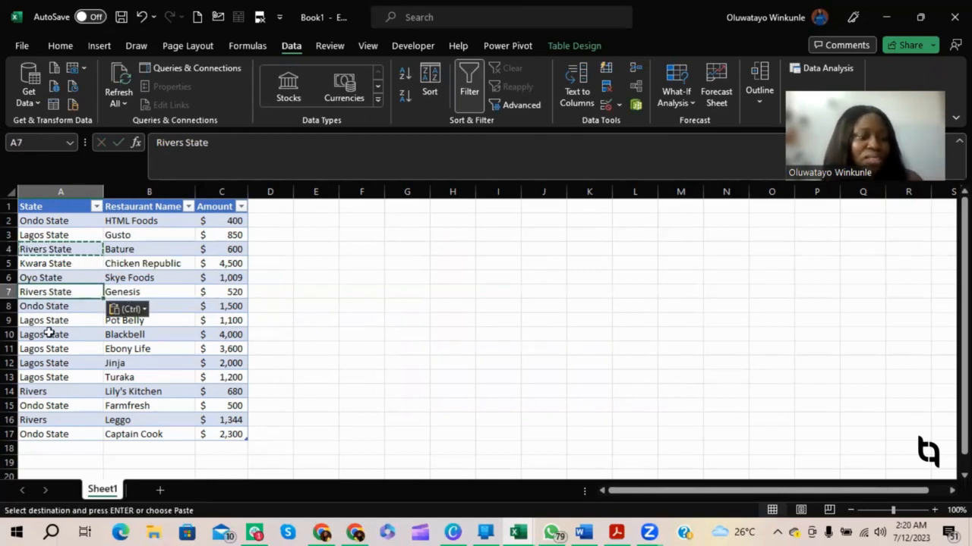
left_click(53, 388)
key("ctrl+v")
left_click(63, 420)
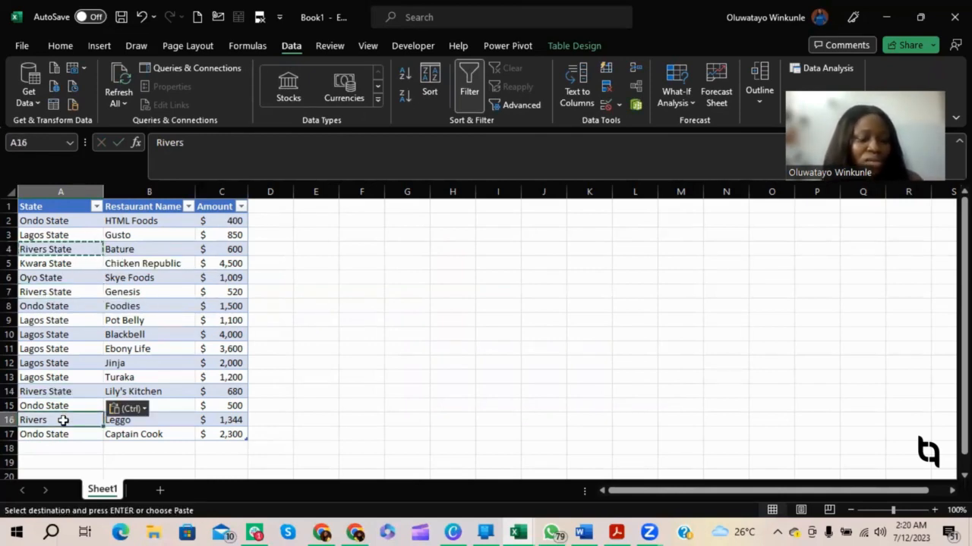
key("ctrl+v")
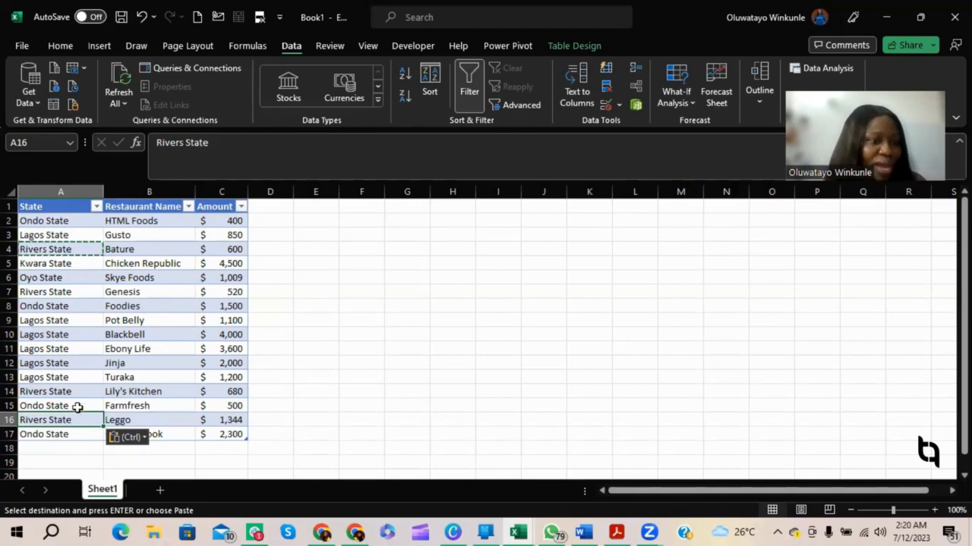
left_click(83, 300)
Choose Lagos State and finally Kwara State from cell E1's drop-down list, and widen column E to fit the name
left_click(310, 209)
left_click(345, 207)
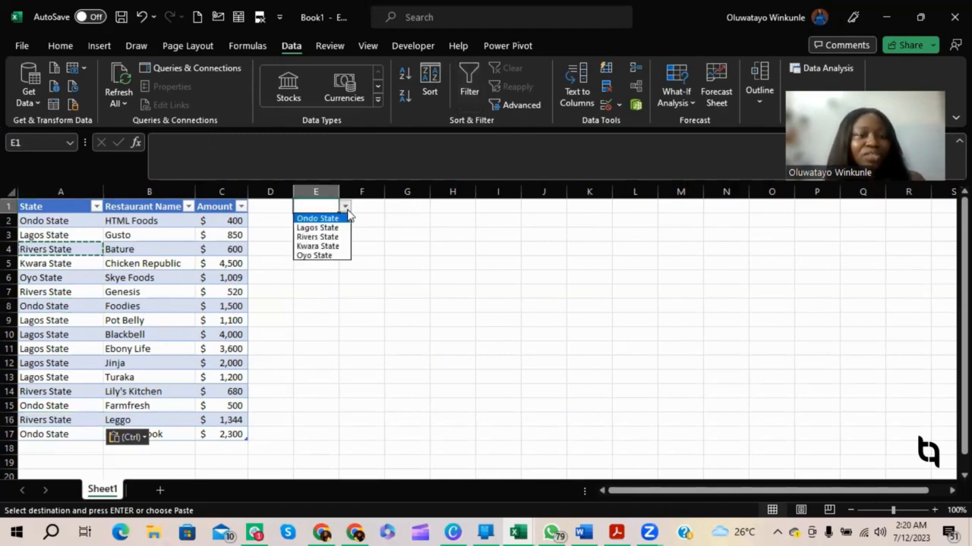
left_click(318, 227)
left_click(344, 206)
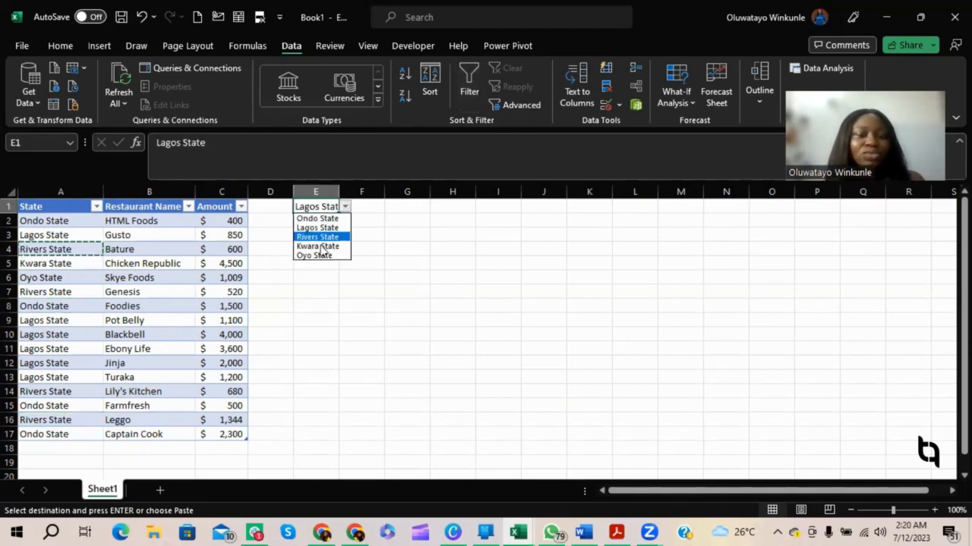
left_click(319, 246)
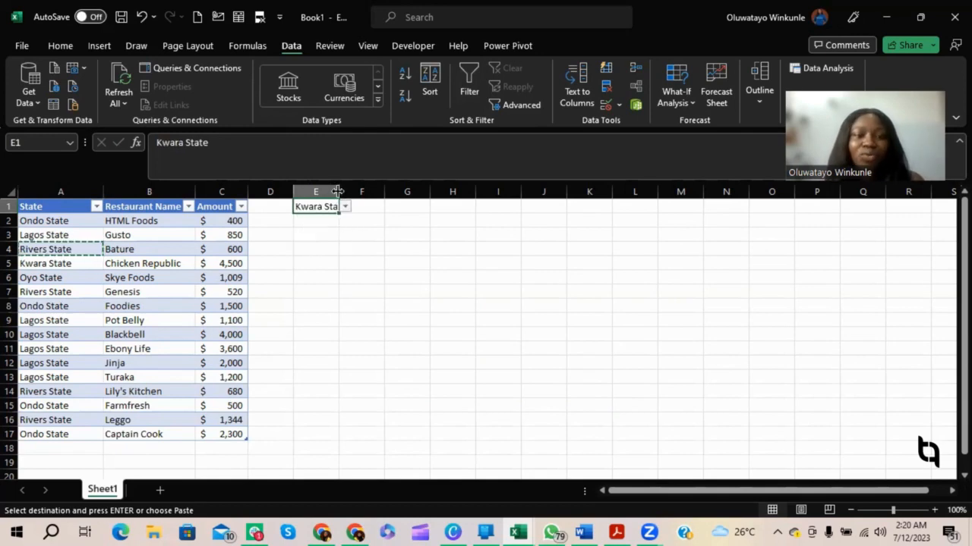
left_click_drag(338, 192, 349, 191)
left_click(330, 220)
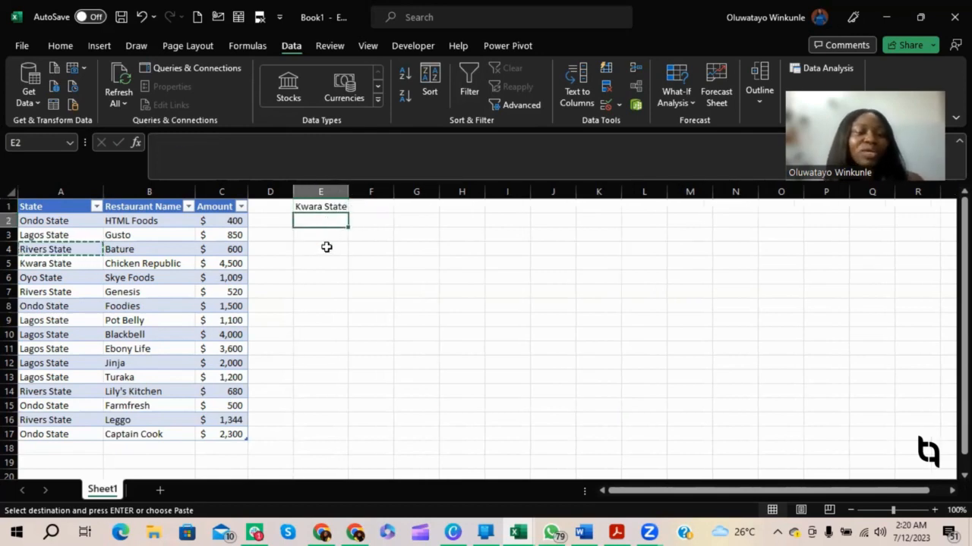
Enter the headers State, Restaurant and Amount in cells E3, F3 and G3
left_click(326, 247)
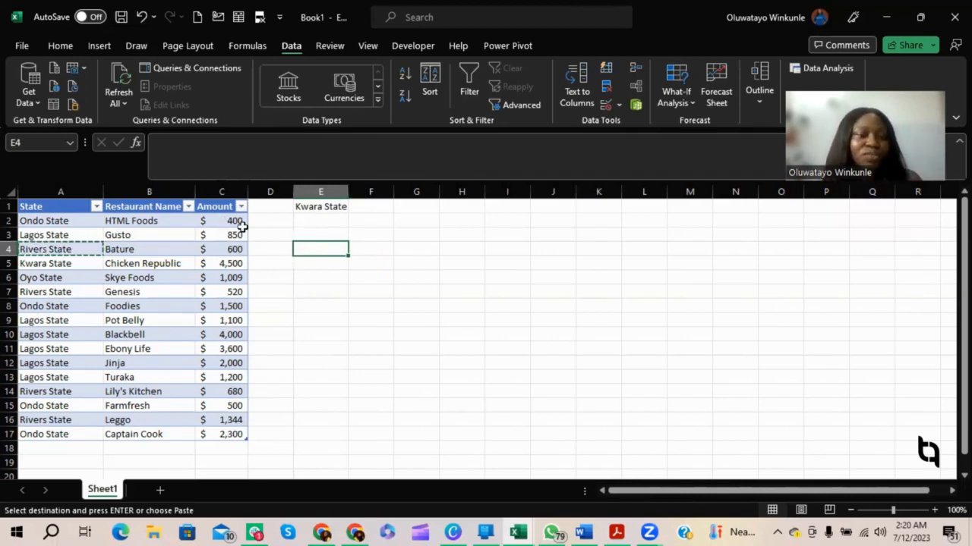
left_click(331, 231)
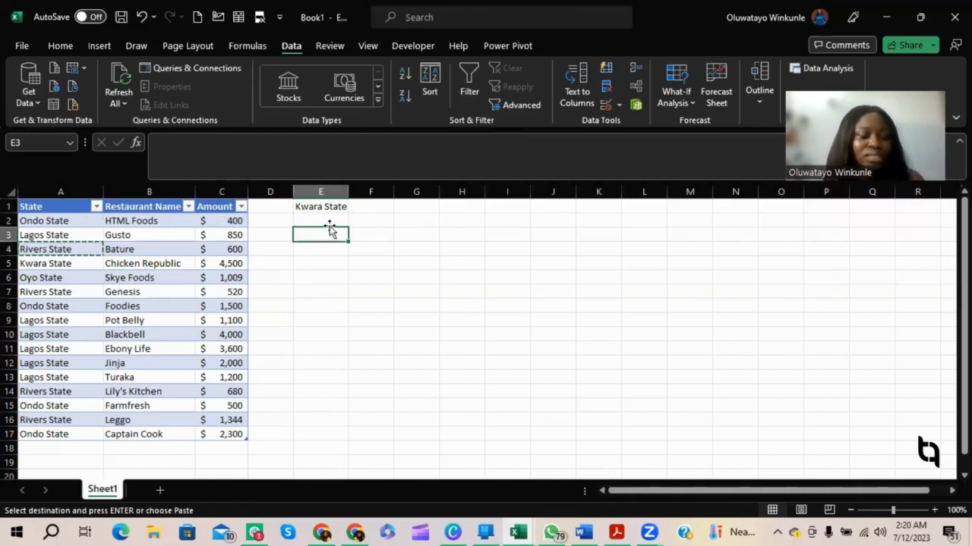
key("Escape")
type("State")
key("Tab")
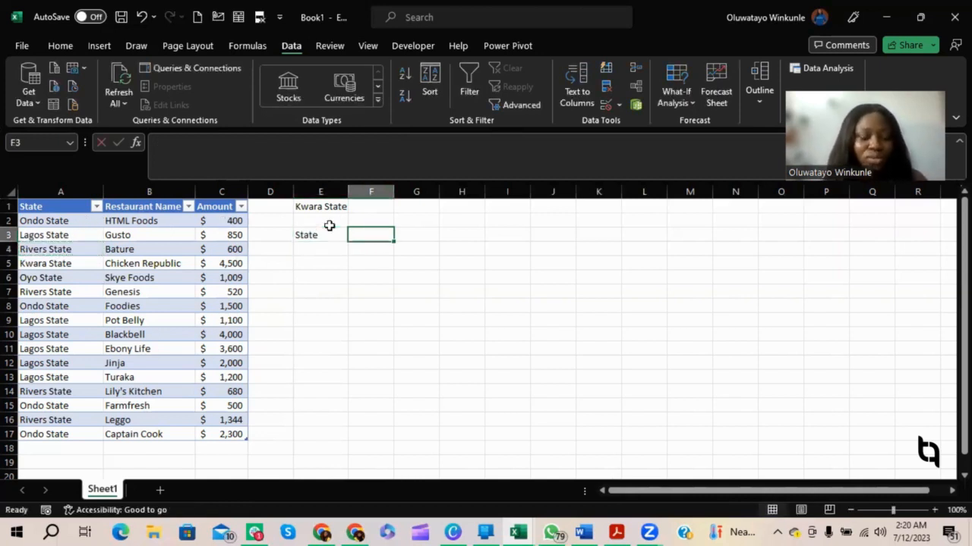
type("Restaur")
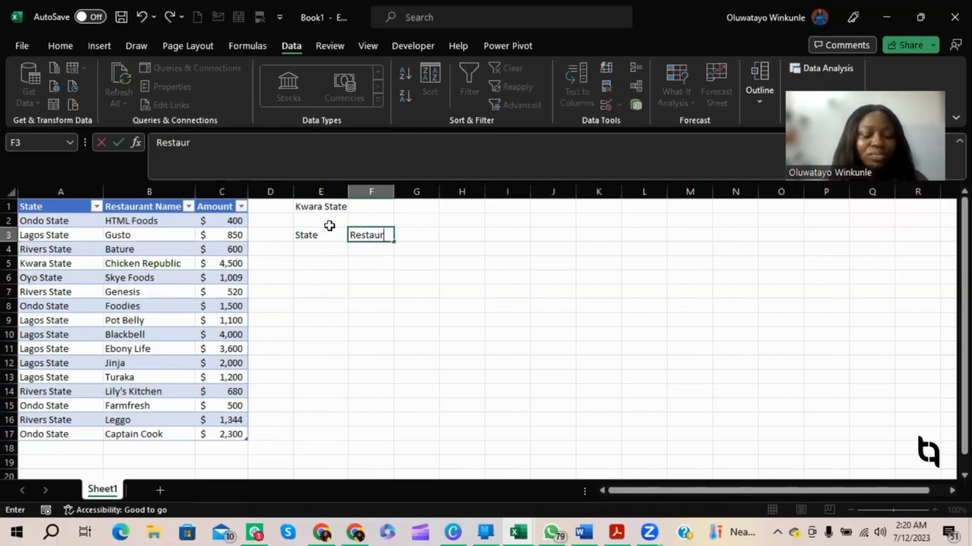
type("ant")
key("Tab")
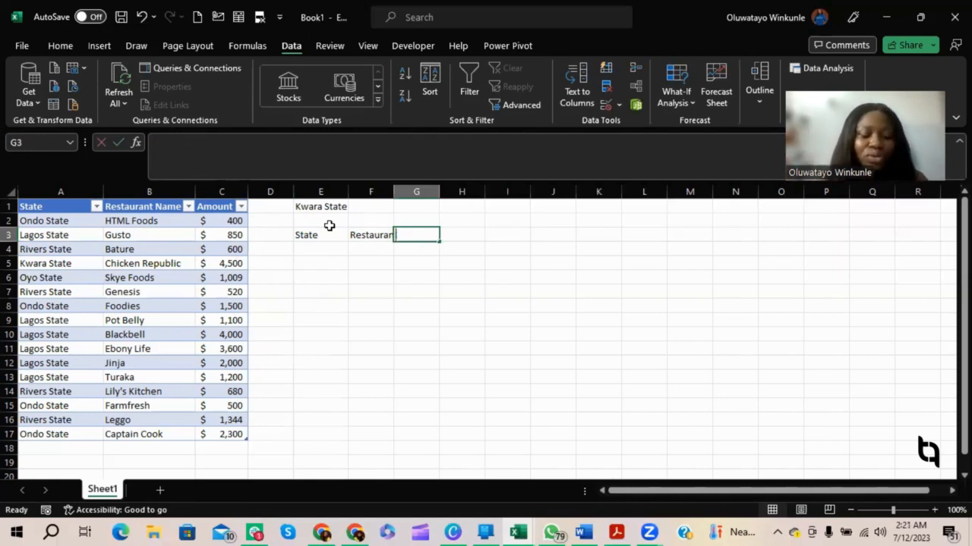
type("Amount")
key("Return")
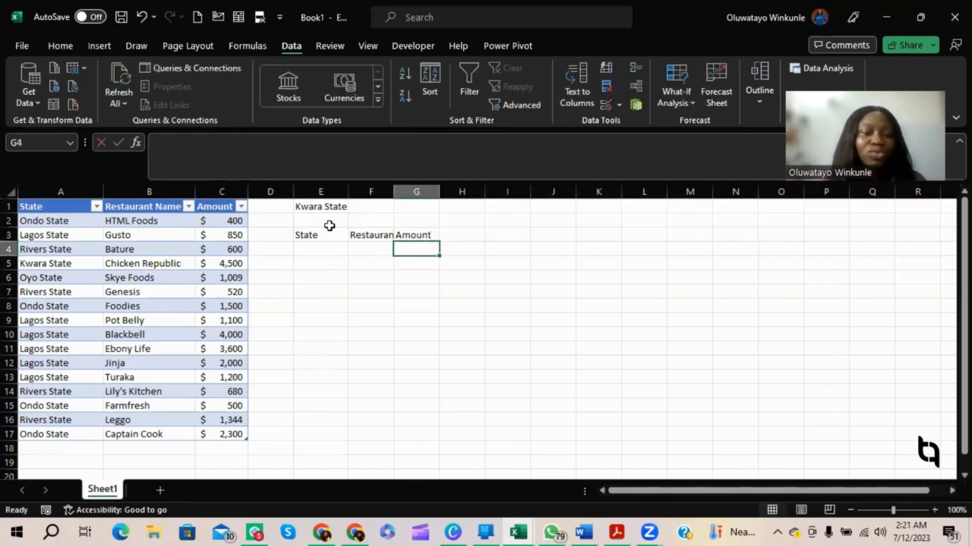
Begin a FILTER formula in cell E4 that takes Table1 as the array and Table1[State]=E1 as the include condition
left_click(338, 250)
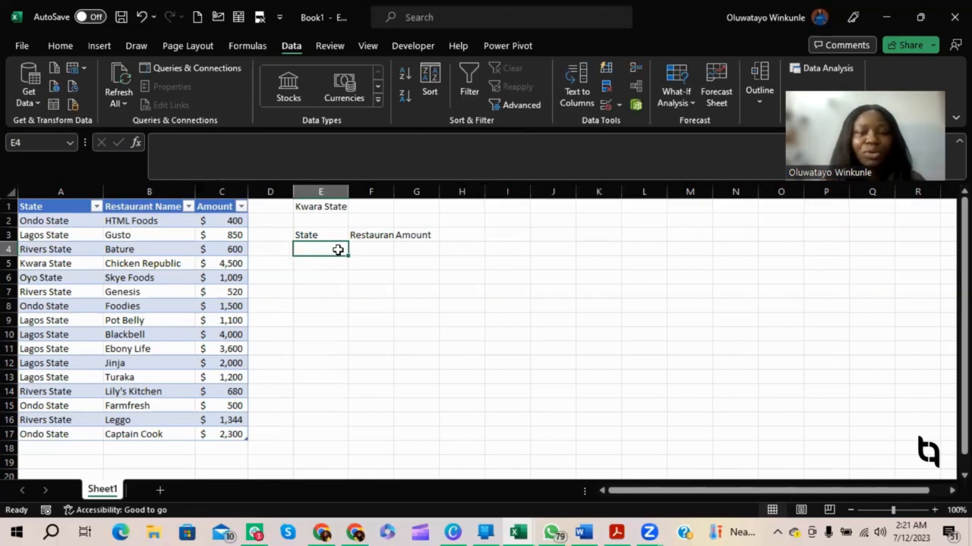
type("=filte")
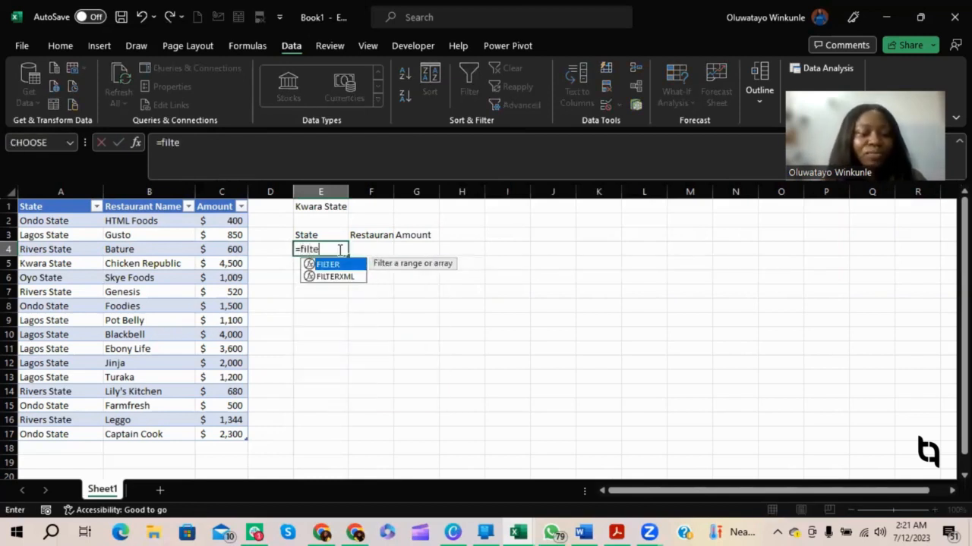
key("Tab")
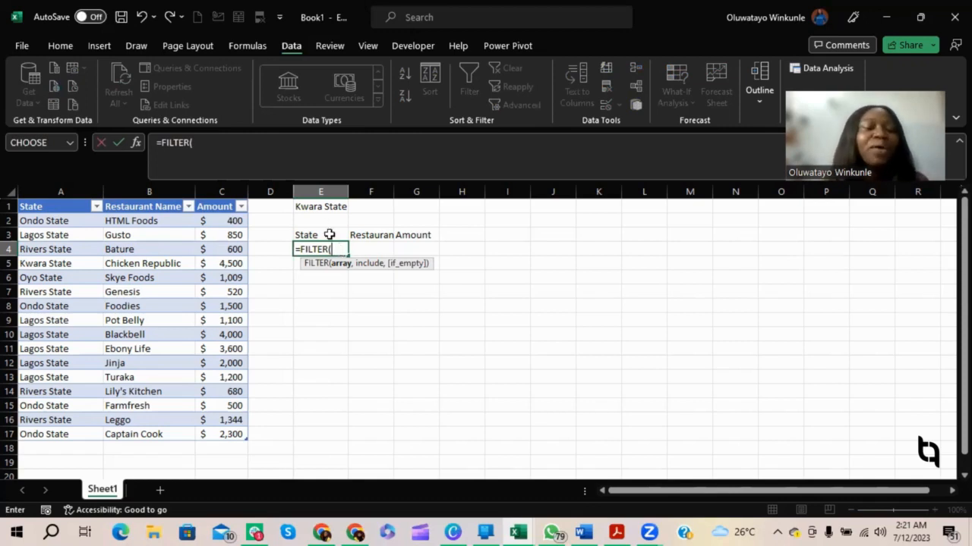
left_click_drag(61, 221, 225, 434)
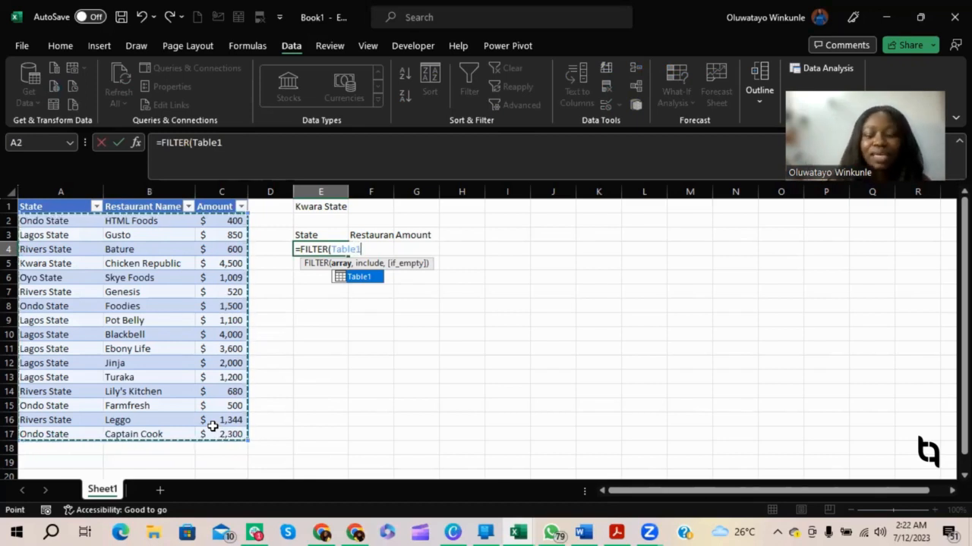
type(",")
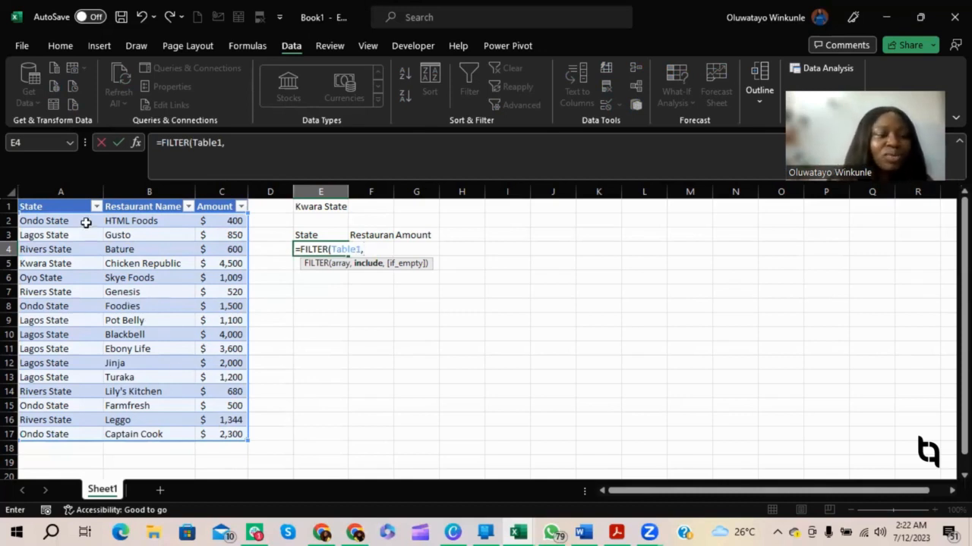
left_click_drag(86, 221, 91, 439)
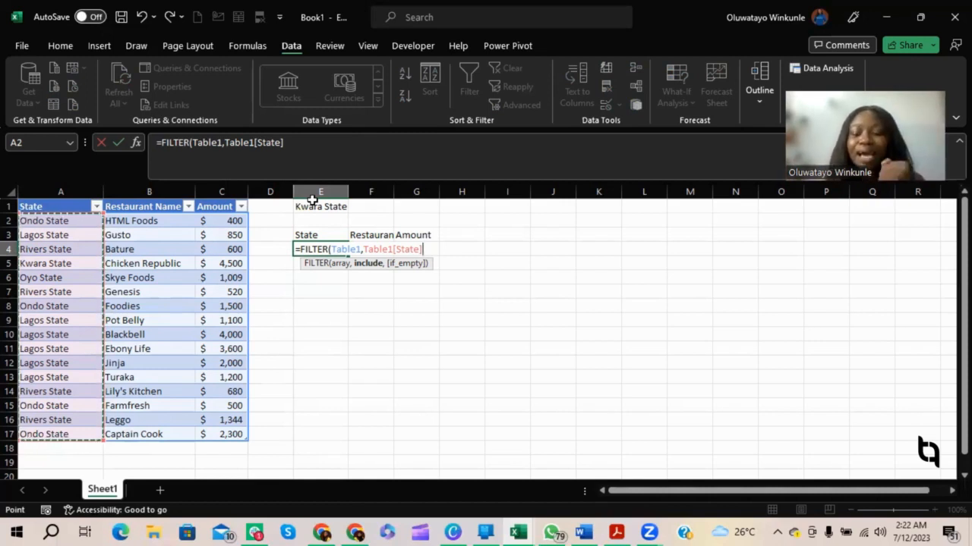
type("=")
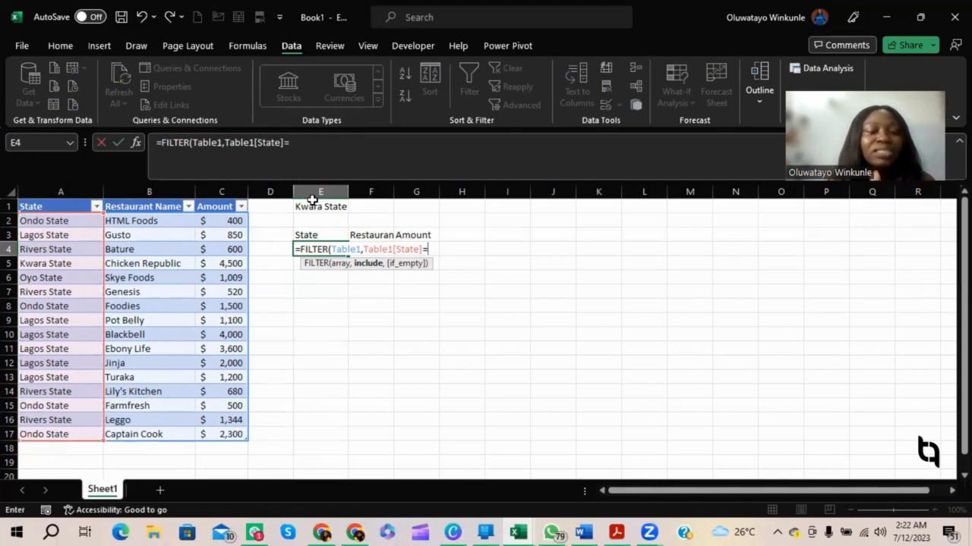
left_click(332, 205)
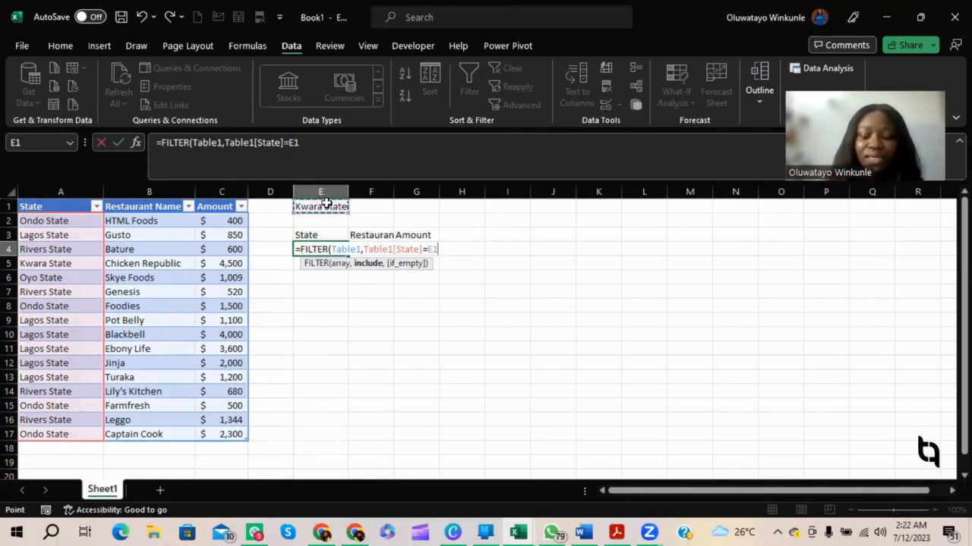
Complete the FILTER formula in E4 with "No Restaurant Data" as the if-empty text and enter it
type(",")
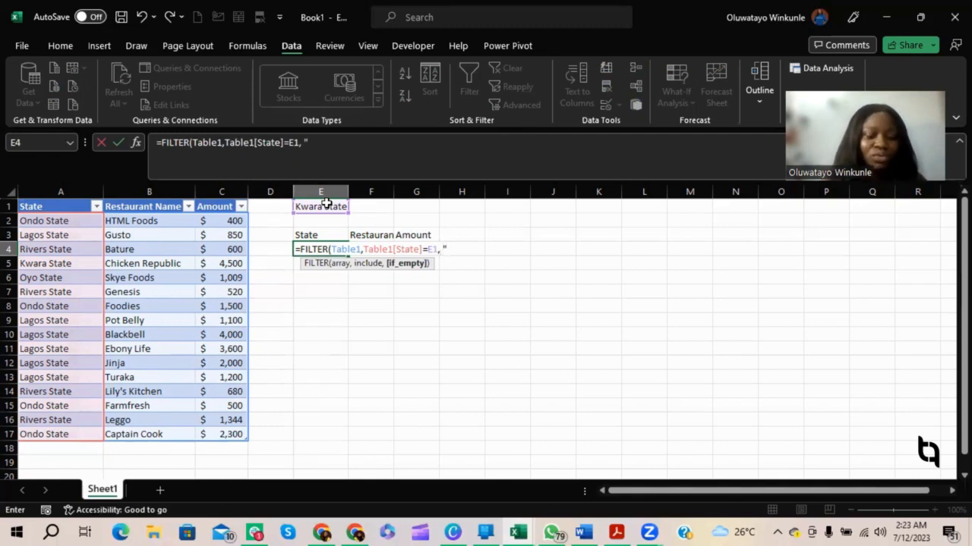
type("No")
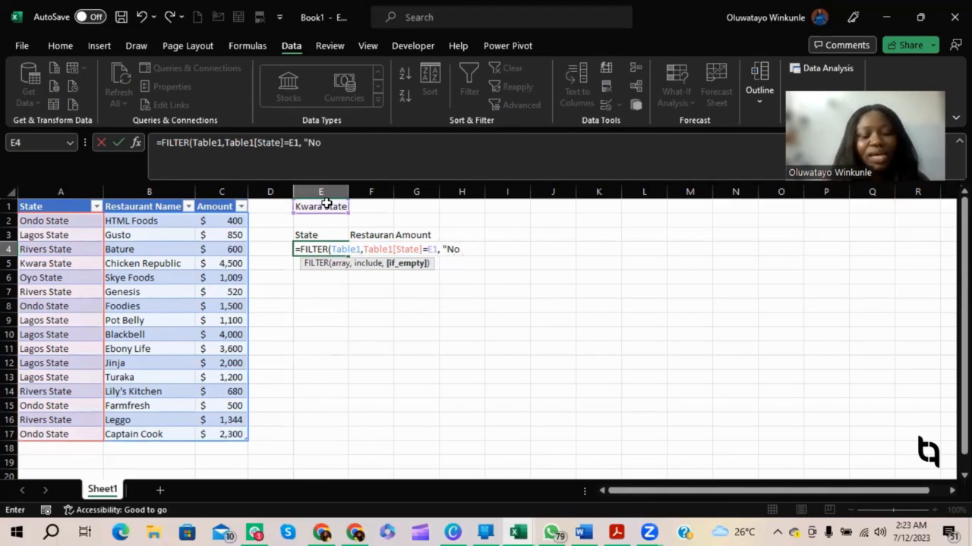
type(" Res")
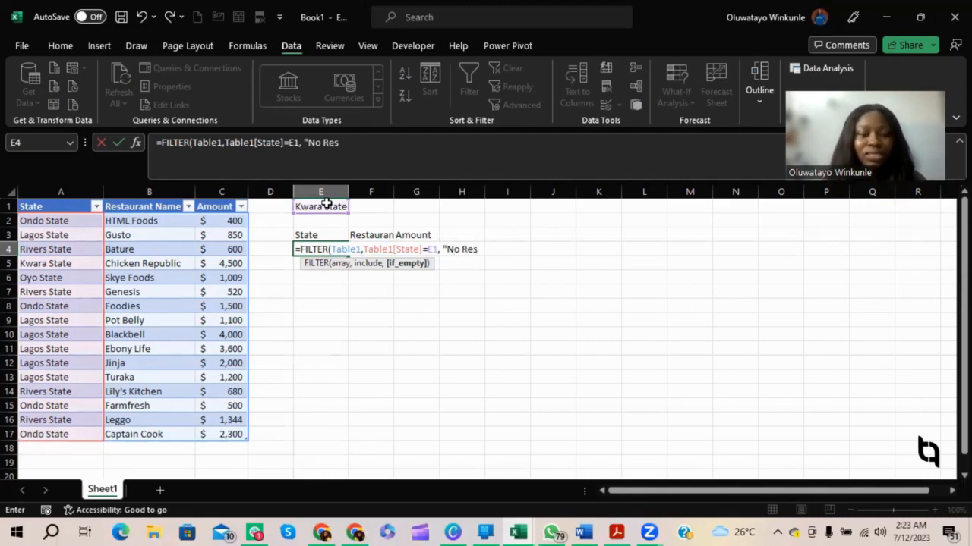
type("taurant data")
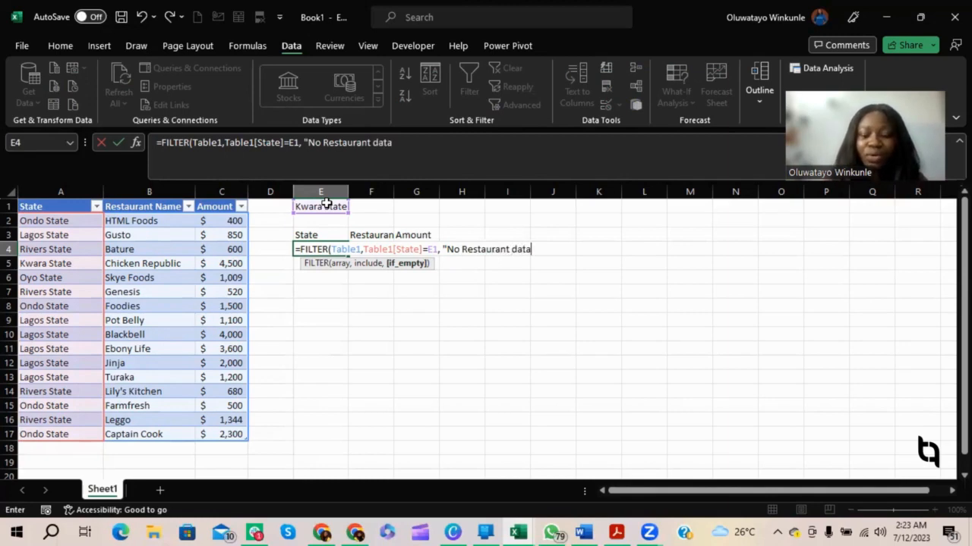
key("BackSpace")
key("BackSpace")
key("BackSpace")
key("BackSpace")
type("Data")
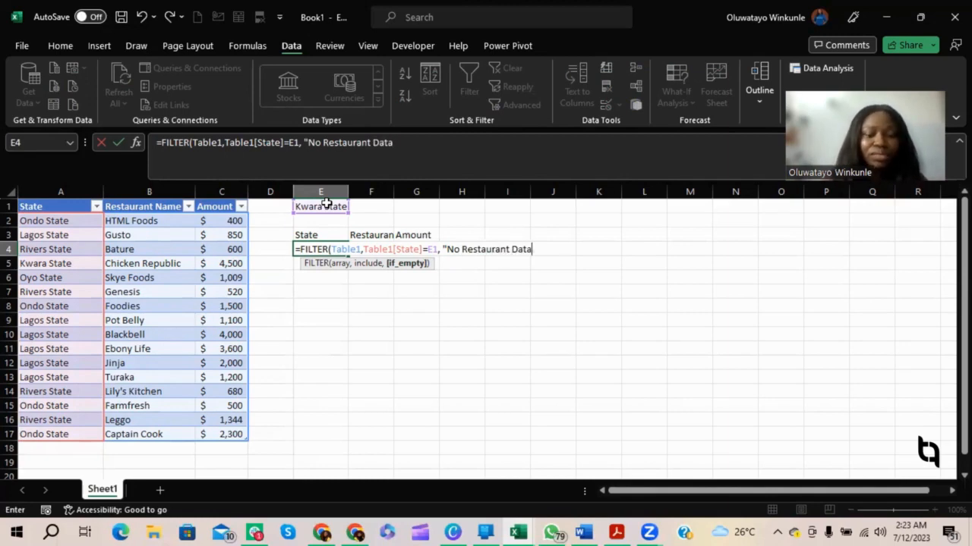
type("\"")
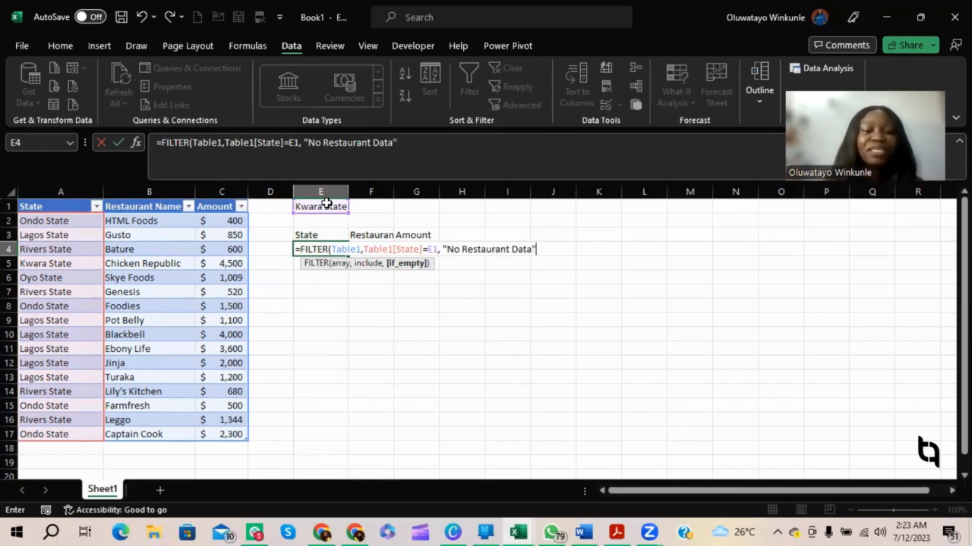
type(")")
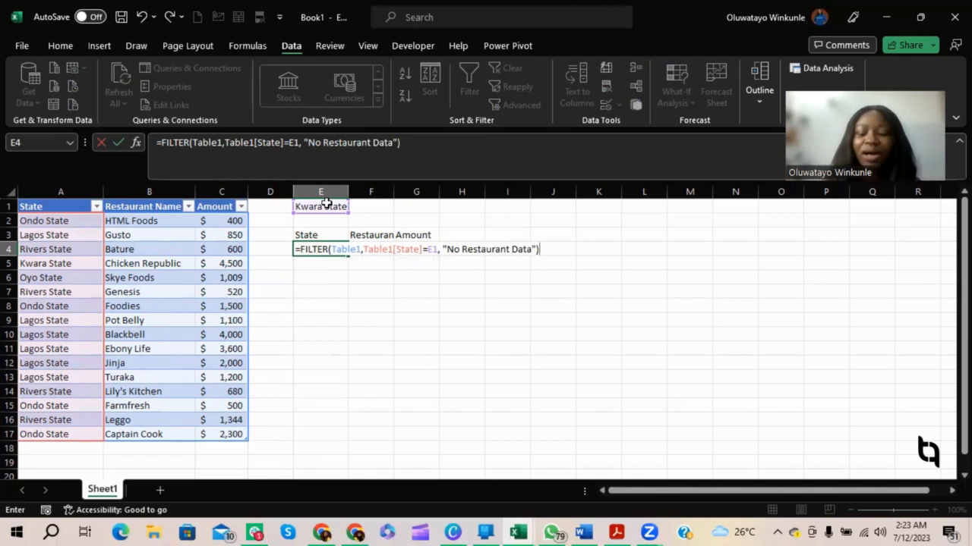
key("Return")
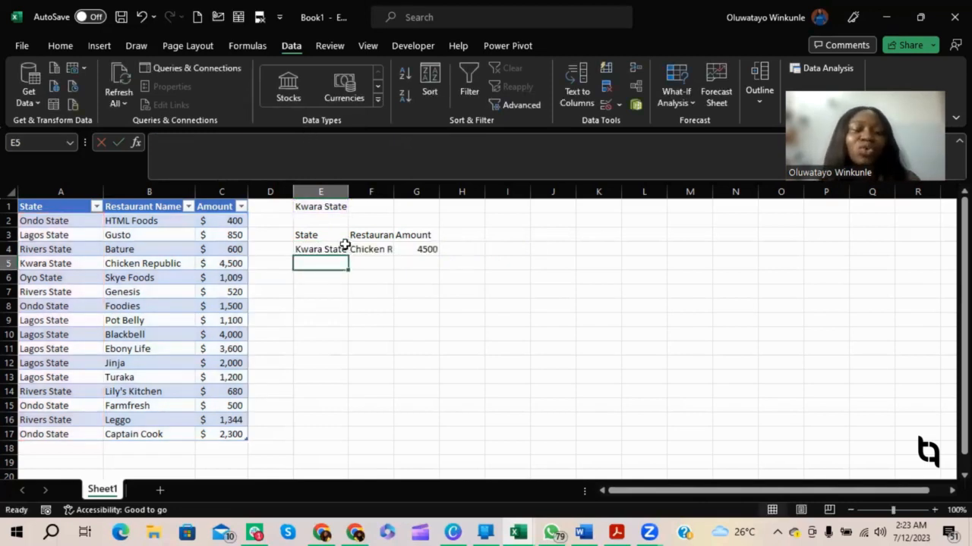
Format cells G4:G19 under the Amount header as dollar accounting values with no decimal places
left_click(322, 249)
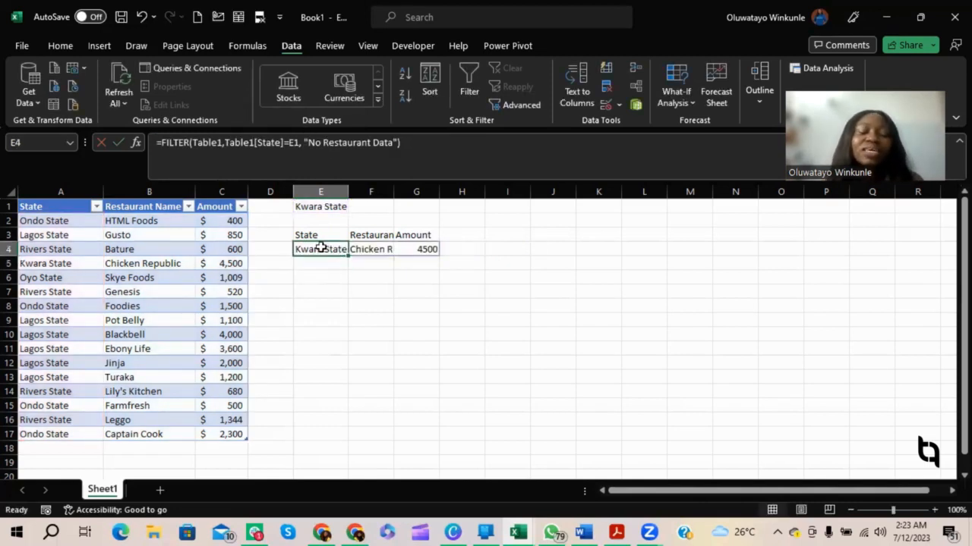
left_click(382, 248)
left_click(408, 249)
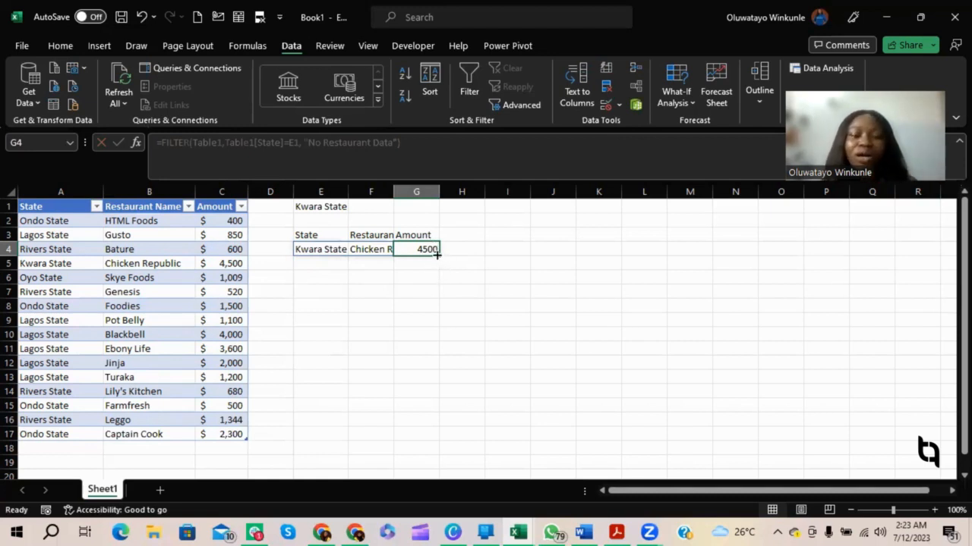
left_click_drag(437, 256, 444, 386)
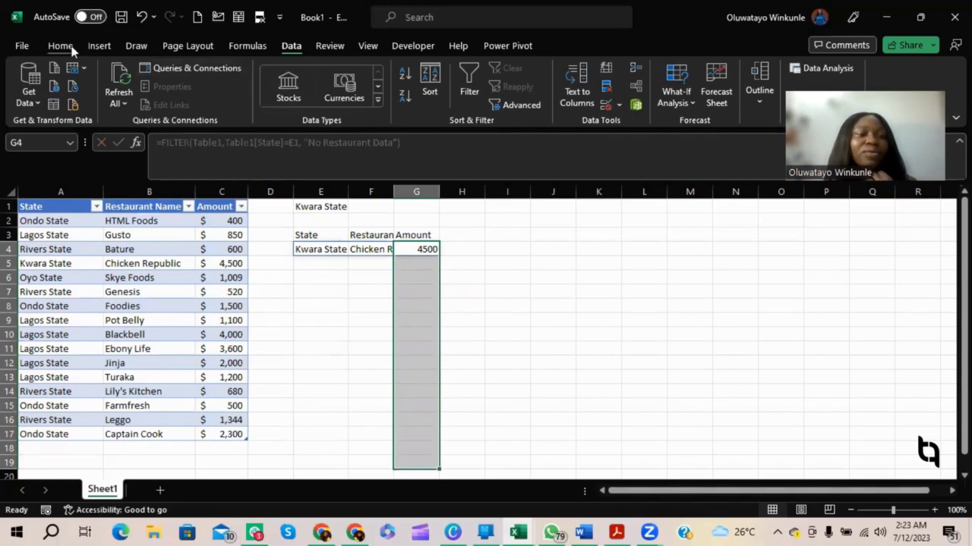
left_click(71, 47)
left_click(472, 96)
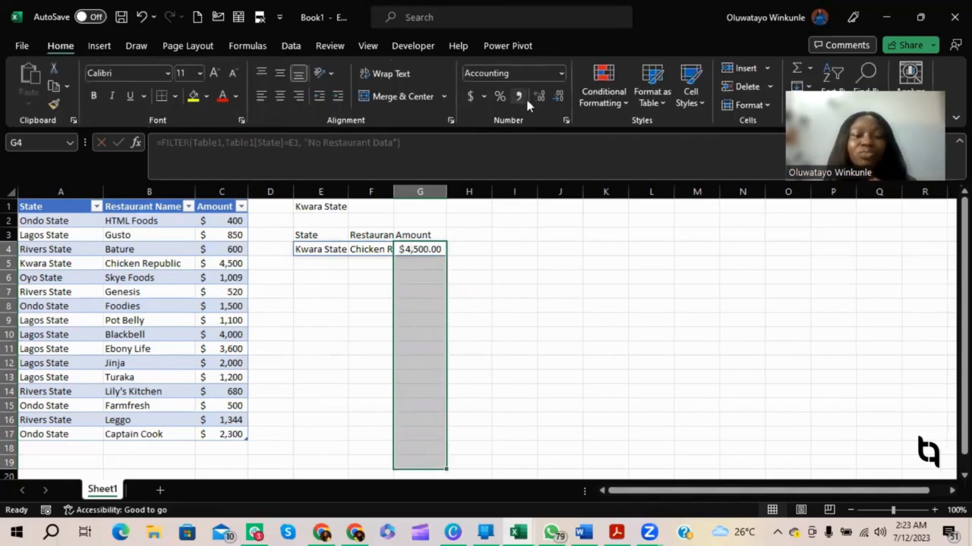
left_click(558, 99)
left_click(559, 99)
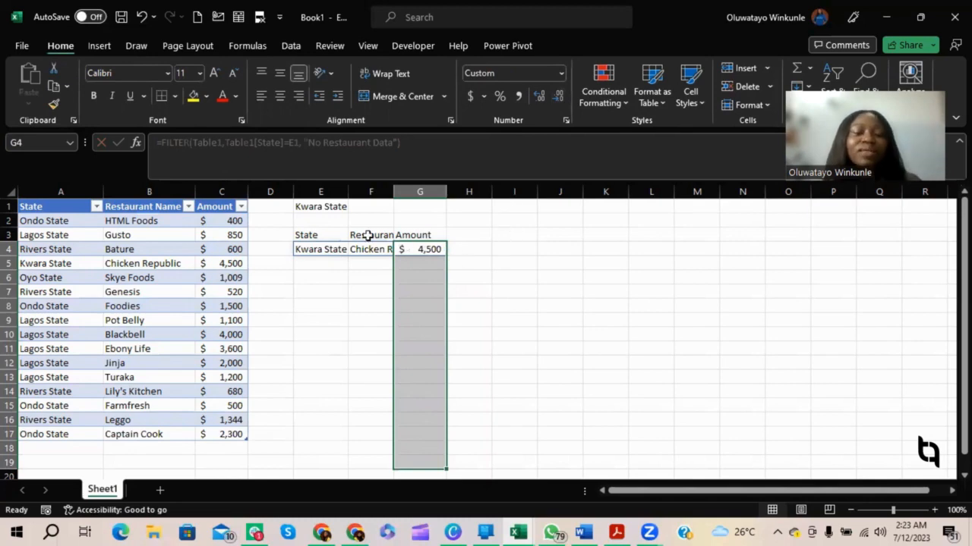
Choose Ondo, Lagos, Kwara and Oyo State in turn from cell E1's drop-down list, and finally Lagos State again
left_click(356, 250)
left_click(341, 209)
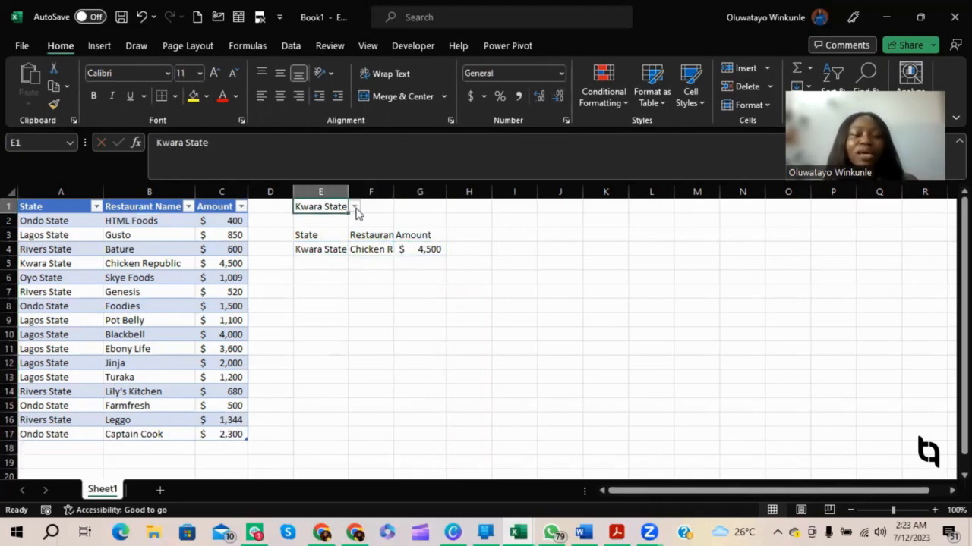
left_click(354, 209)
left_click(342, 218)
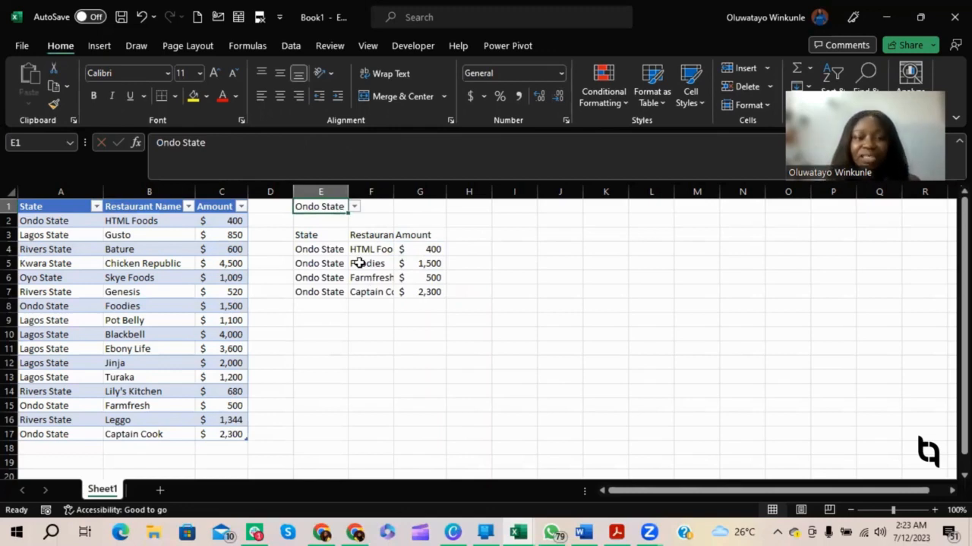
left_click(355, 209)
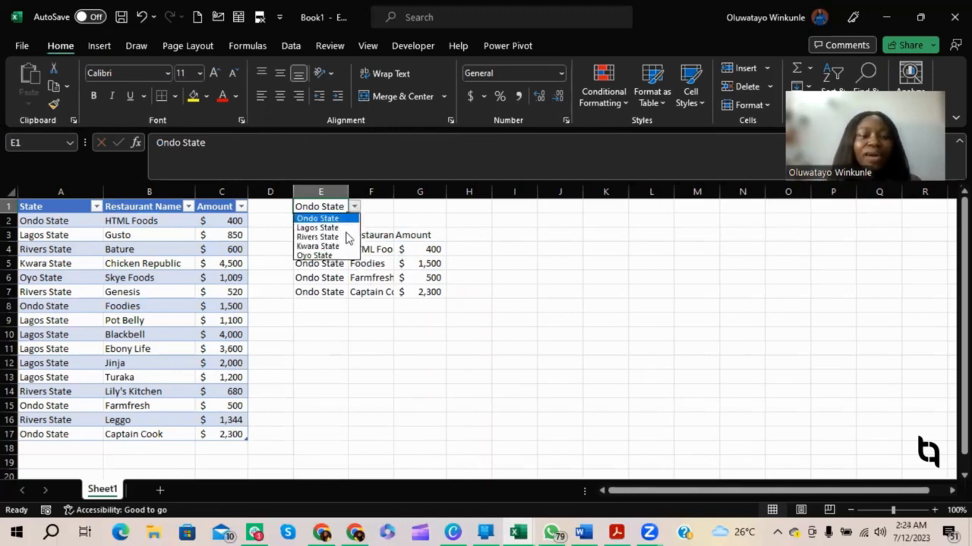
left_click(341, 228)
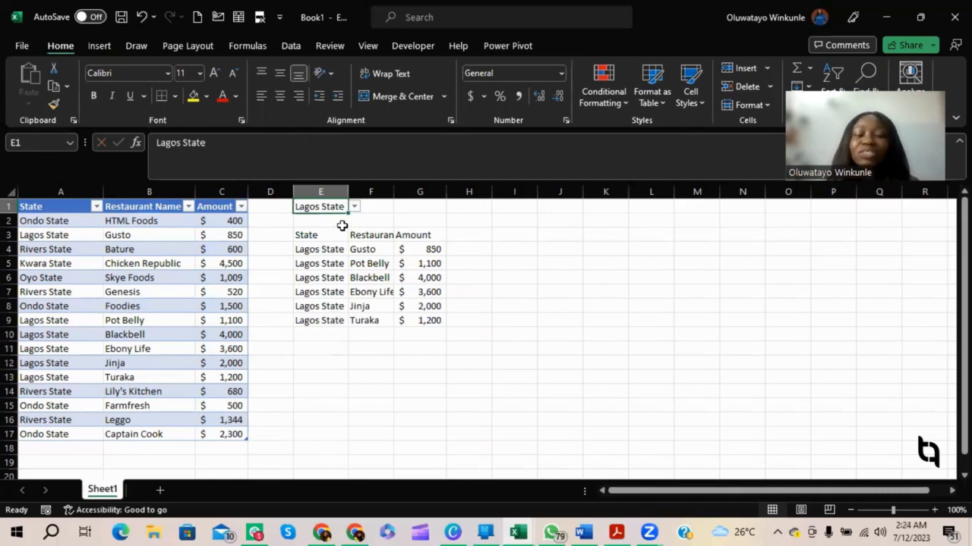
left_click(357, 210)
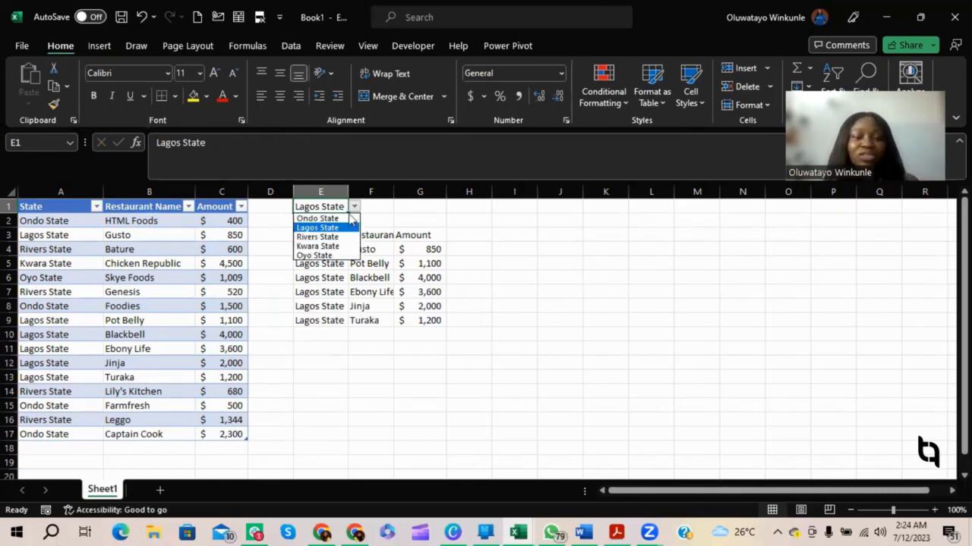
left_click(322, 245)
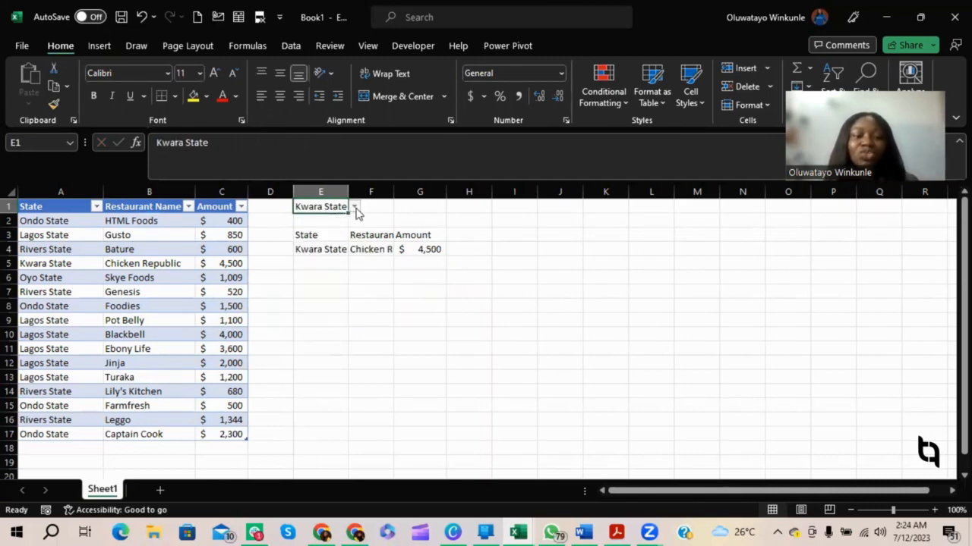
left_click(355, 207)
left_click(339, 256)
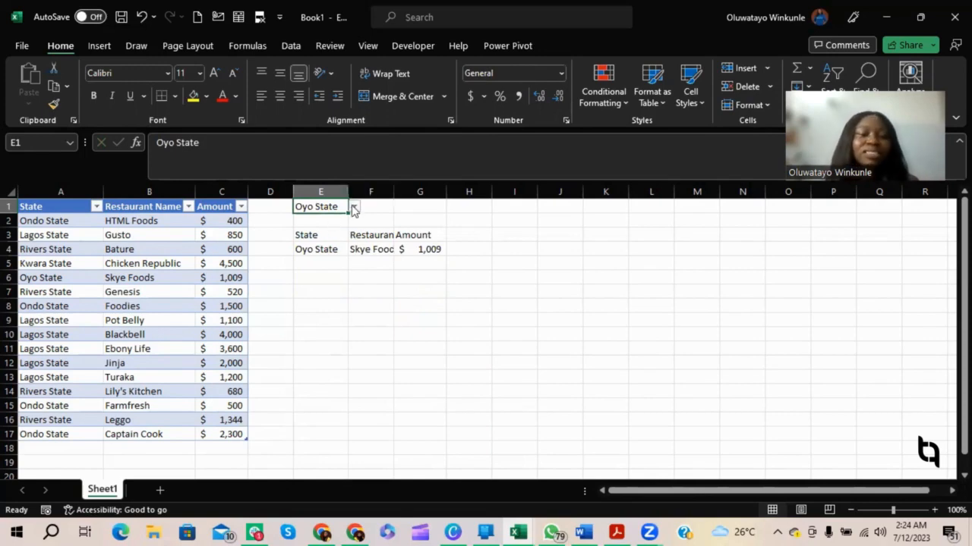
left_click(353, 207)
left_click(318, 228)
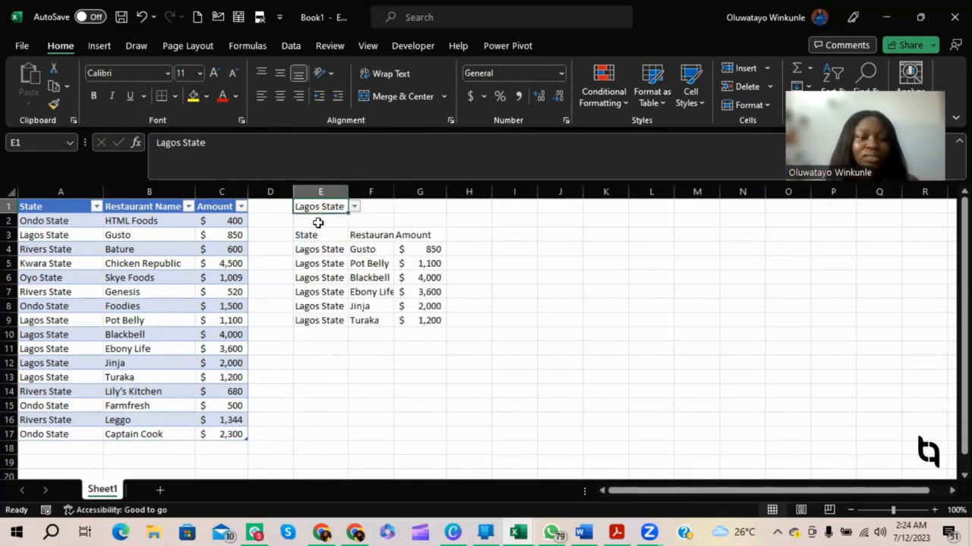
Insert a 2-D clustered column chart of the filtered results, keeping its Amount title, and move it beside the filtered list
left_click(341, 263)
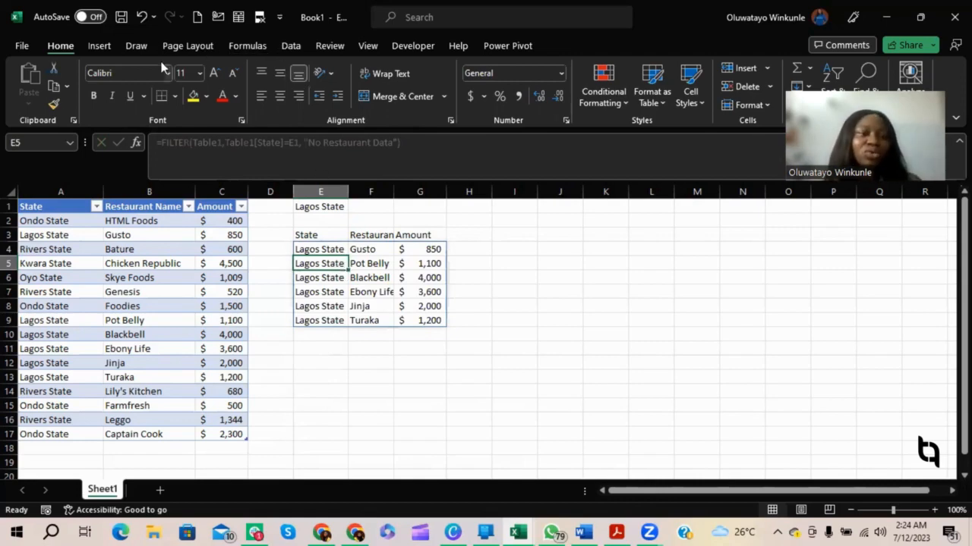
left_click(99, 46)
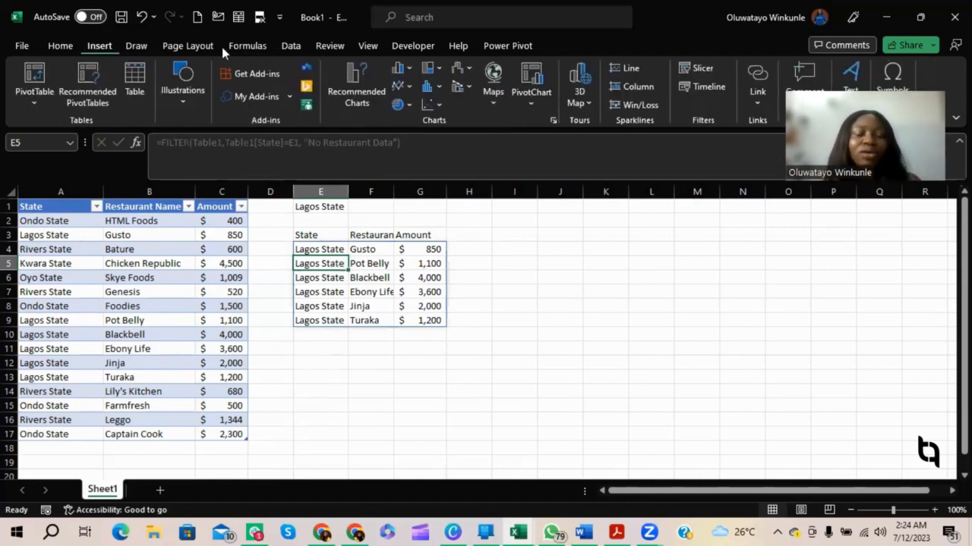
left_click(399, 70)
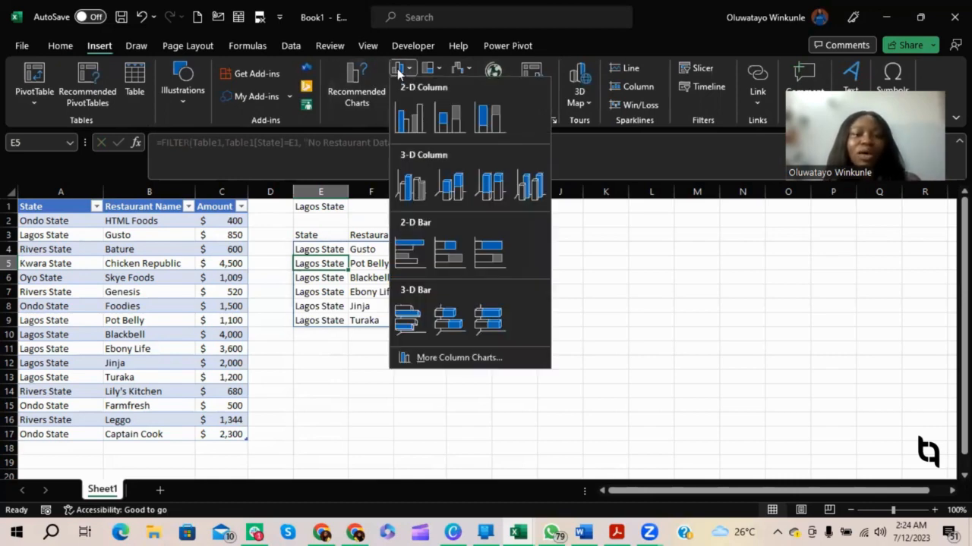
left_click(410, 116)
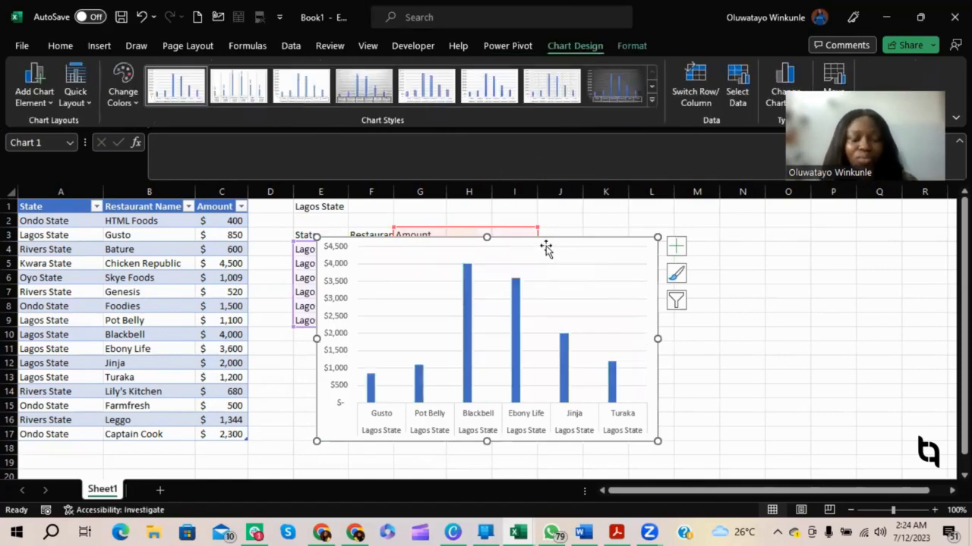
key("ctrl+z")
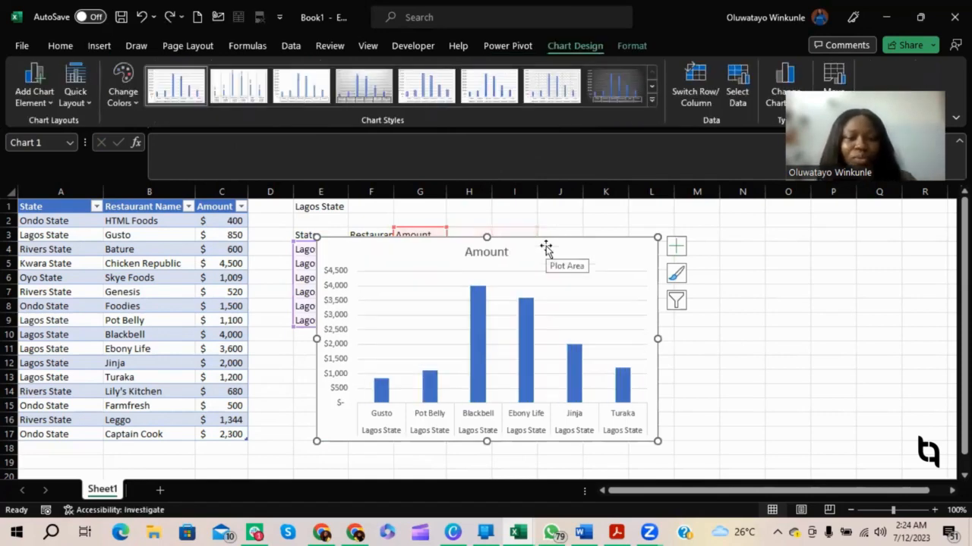
left_click_drag(544, 249, 650, 230)
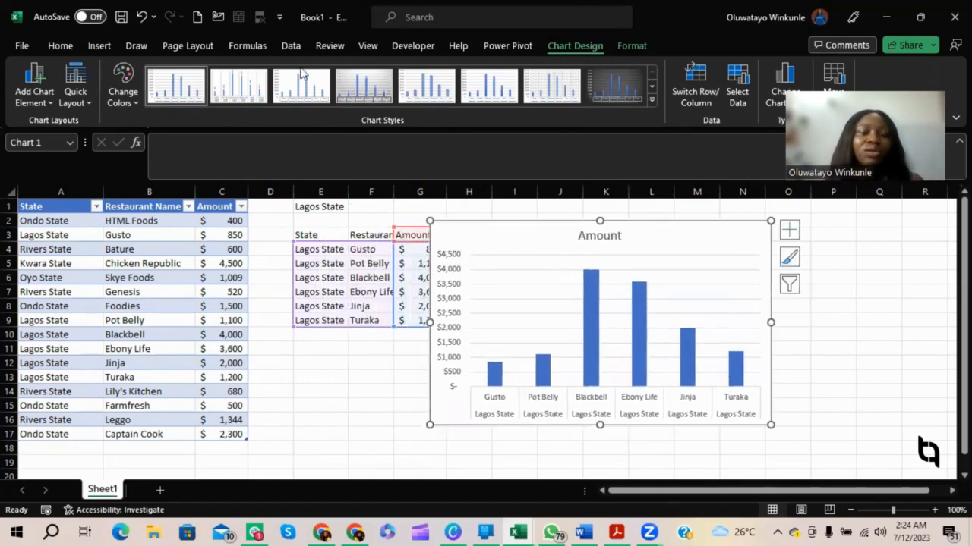
Choose Ondo State, Kwara State and finally Lagos State from cell E1's drop-down list to check the chart's response
left_click(343, 206)
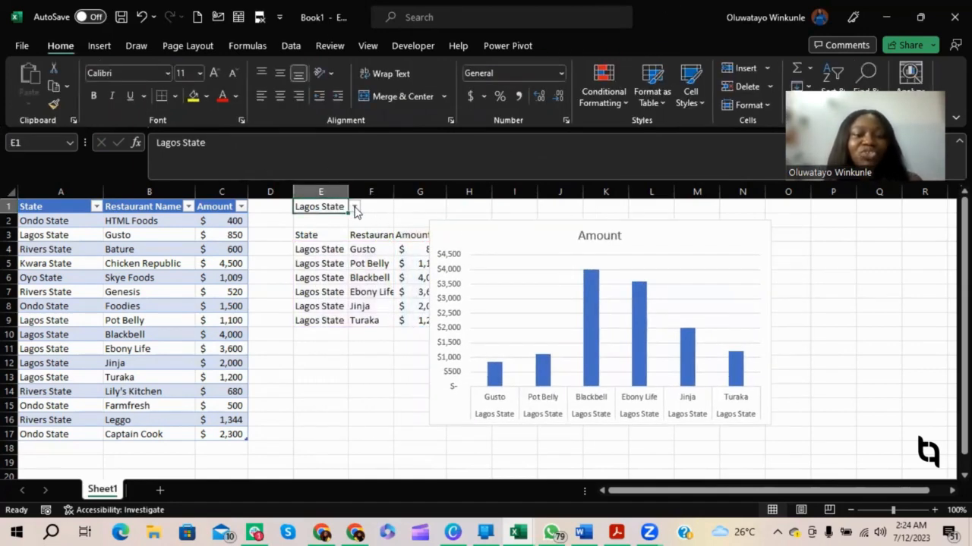
left_click(353, 207)
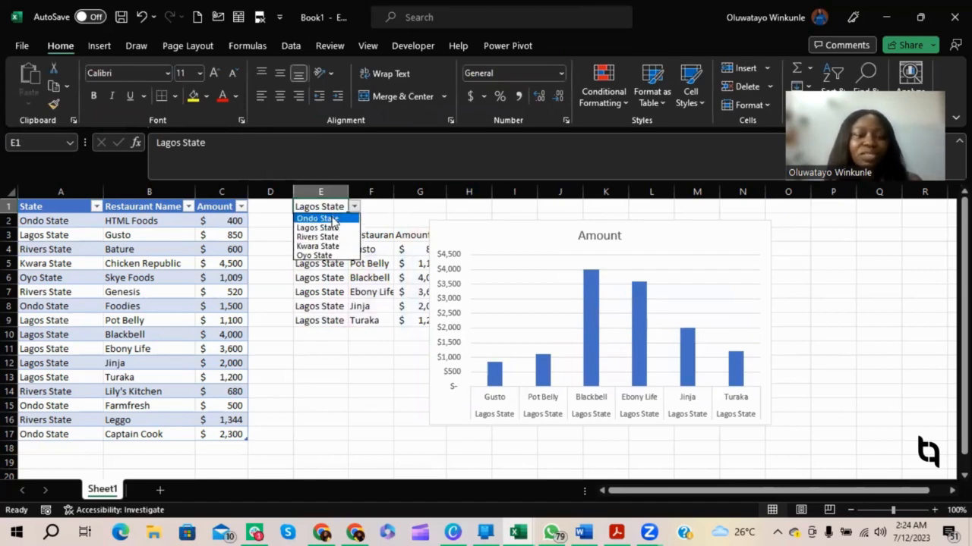
left_click(334, 219)
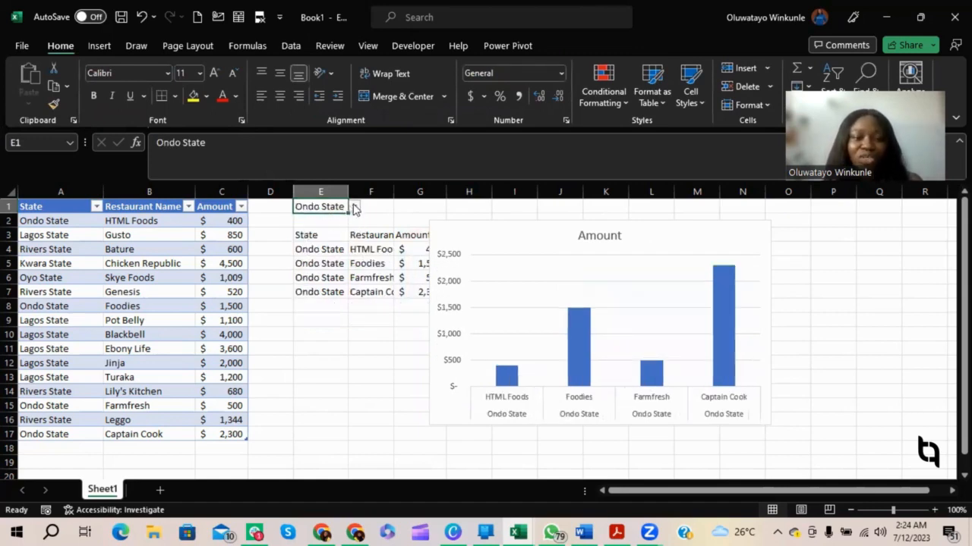
left_click(353, 206)
left_click(318, 246)
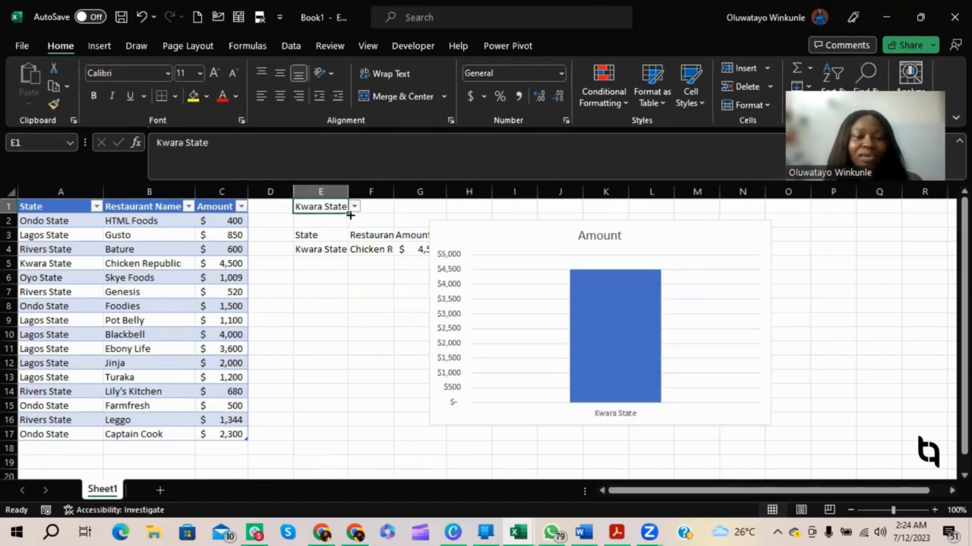
left_click(354, 207)
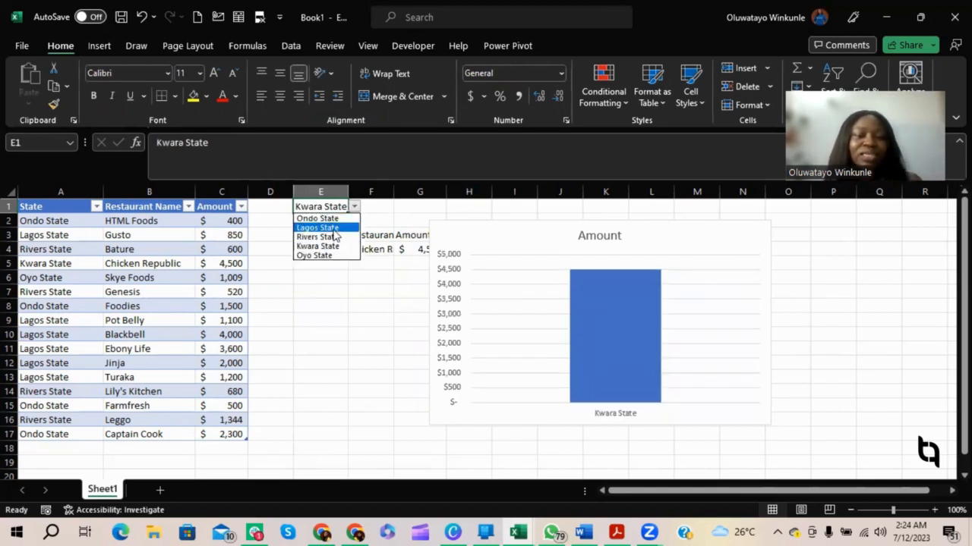
left_click(322, 227)
Move the chart up and left so it starts at column F, and delete its vertical amount axis
left_click_drag(506, 236, 421, 217)
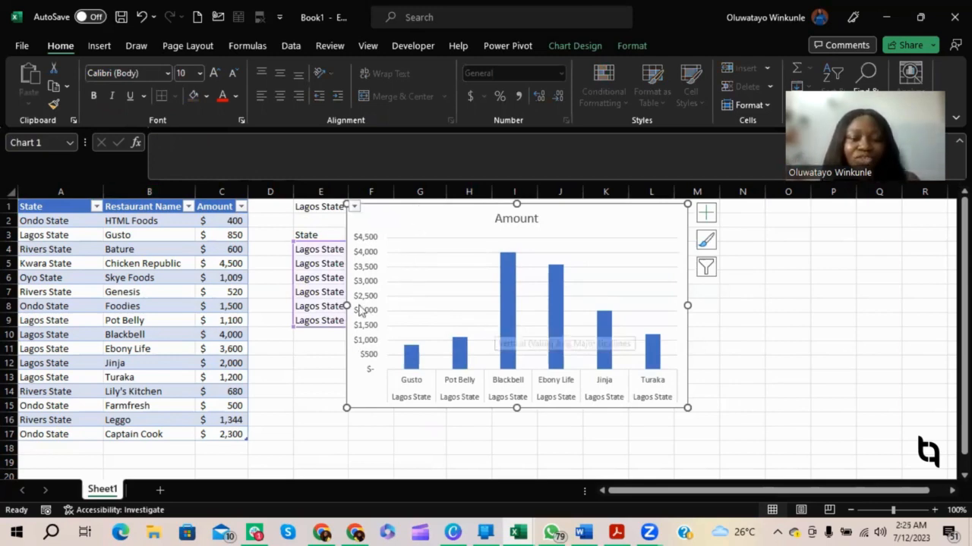
left_click(364, 238)
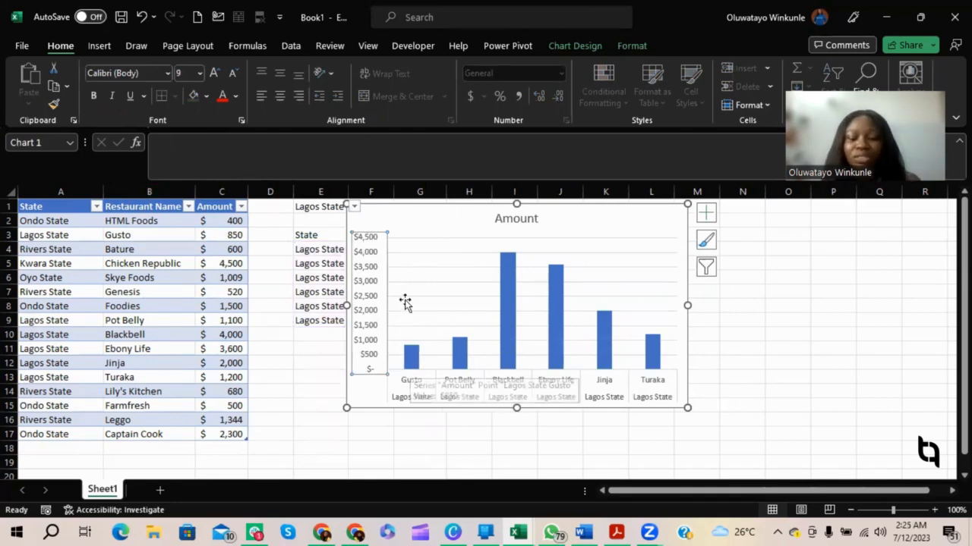
key("Delete")
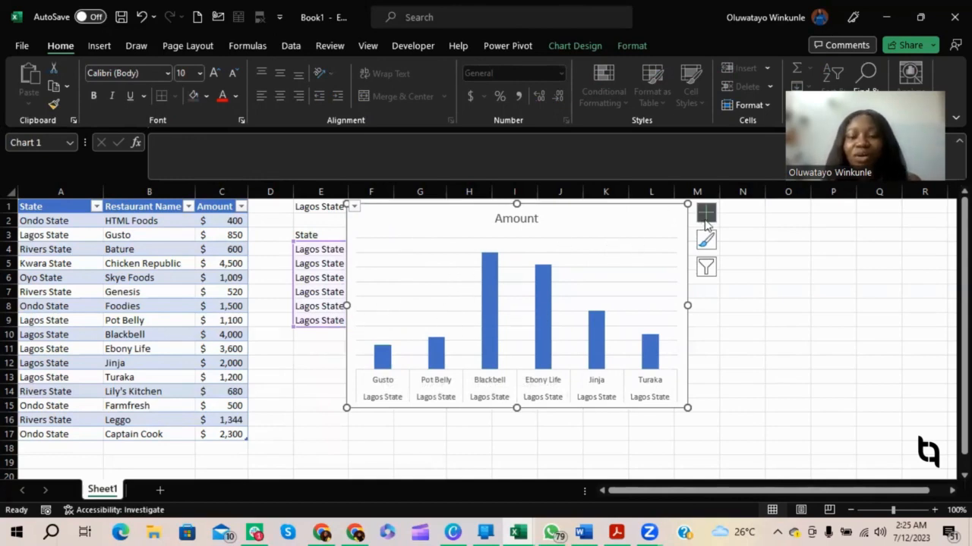
Add data labels to the chart's columns and remove its horizontal gridlines
left_click(706, 216)
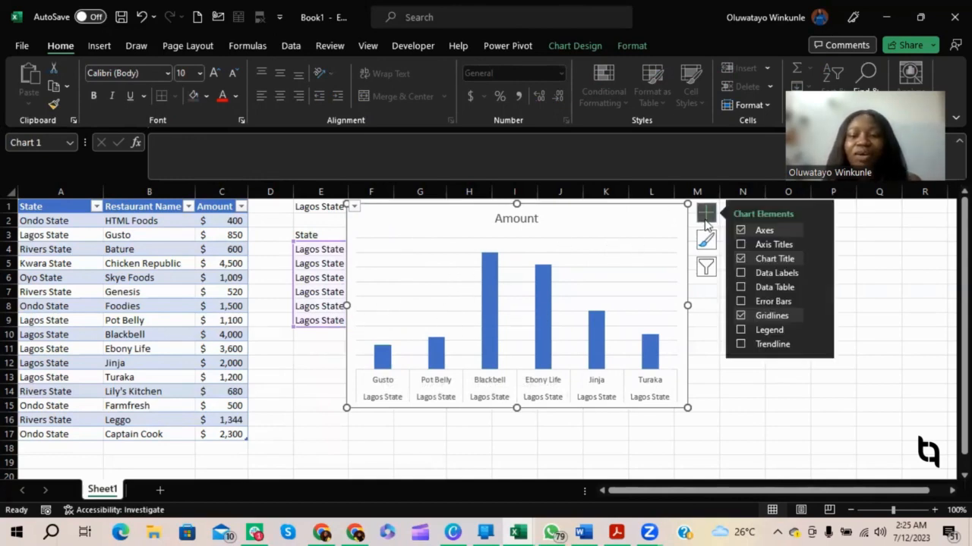
left_click(741, 273)
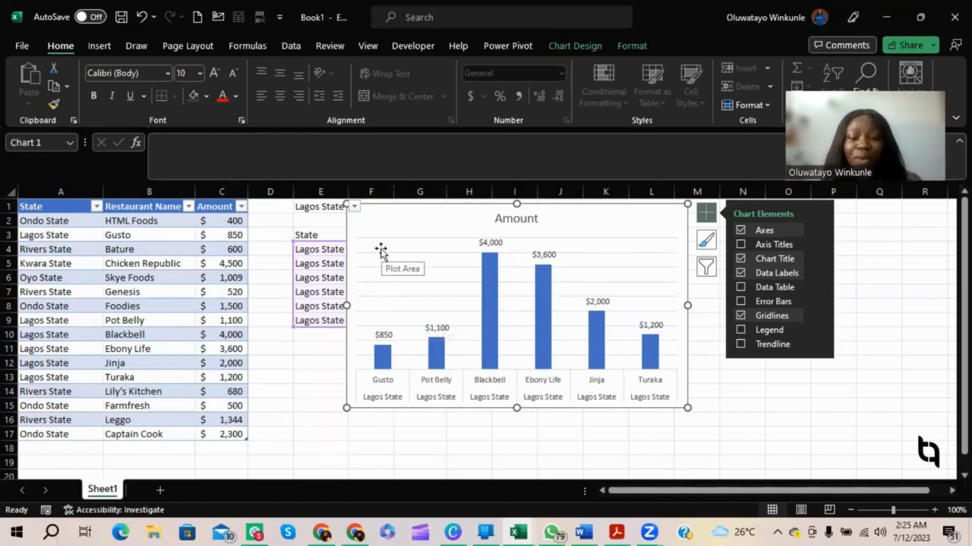
left_click(419, 240)
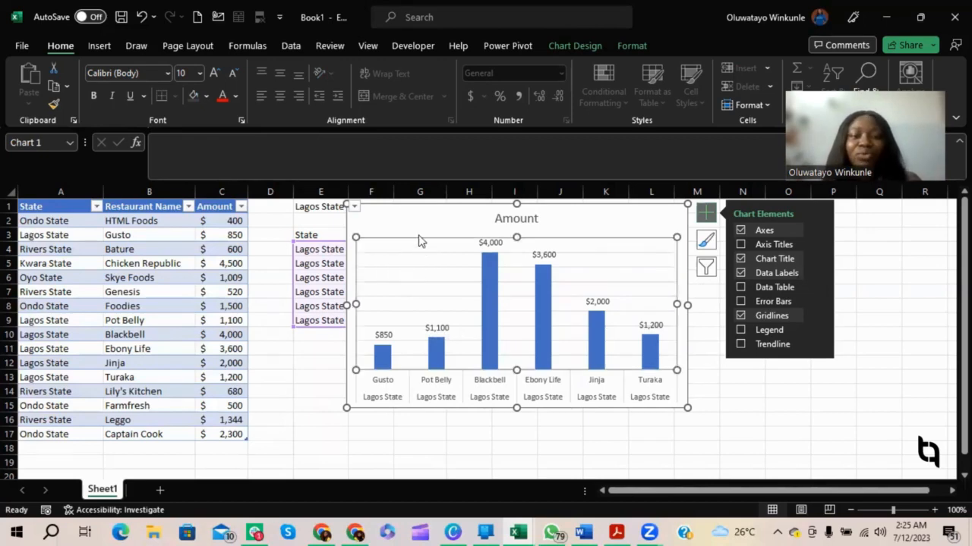
left_click(417, 258)
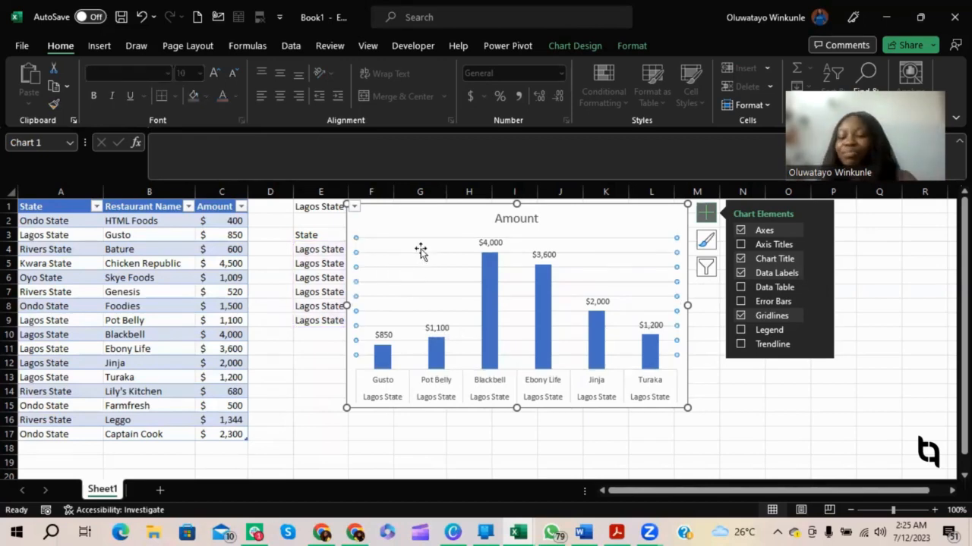
key("Delete")
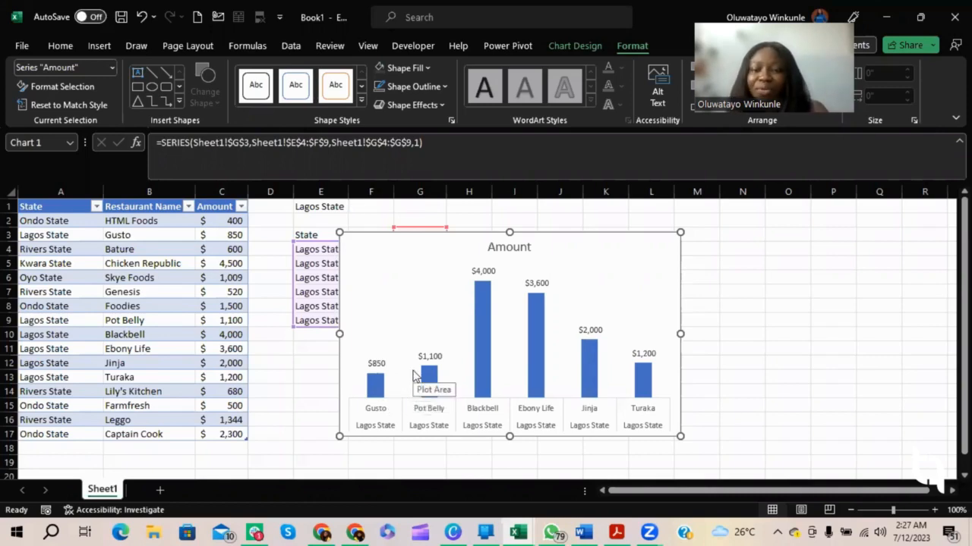
Format the Amount data series with a gap width of 66% and a series overlap of 100%
left_click(375, 387)
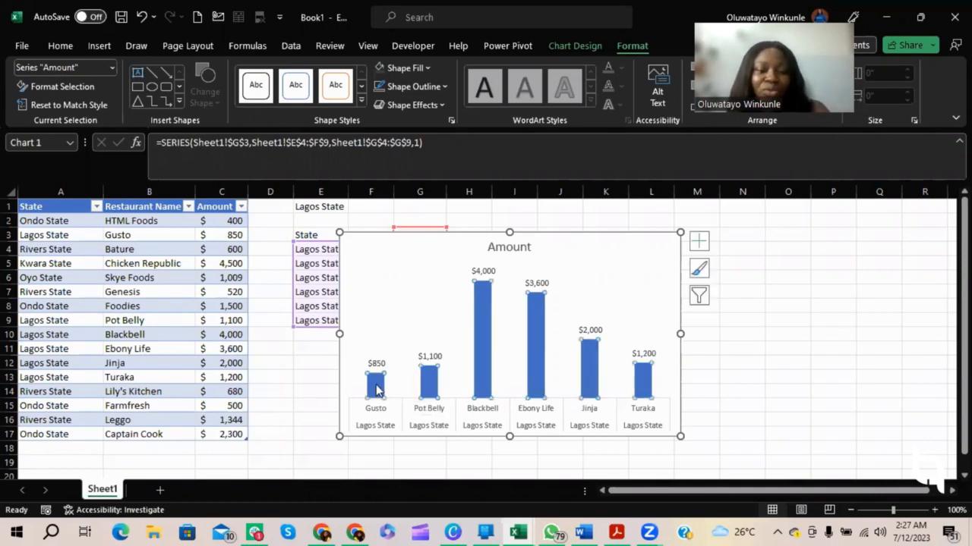
right_click(377, 389)
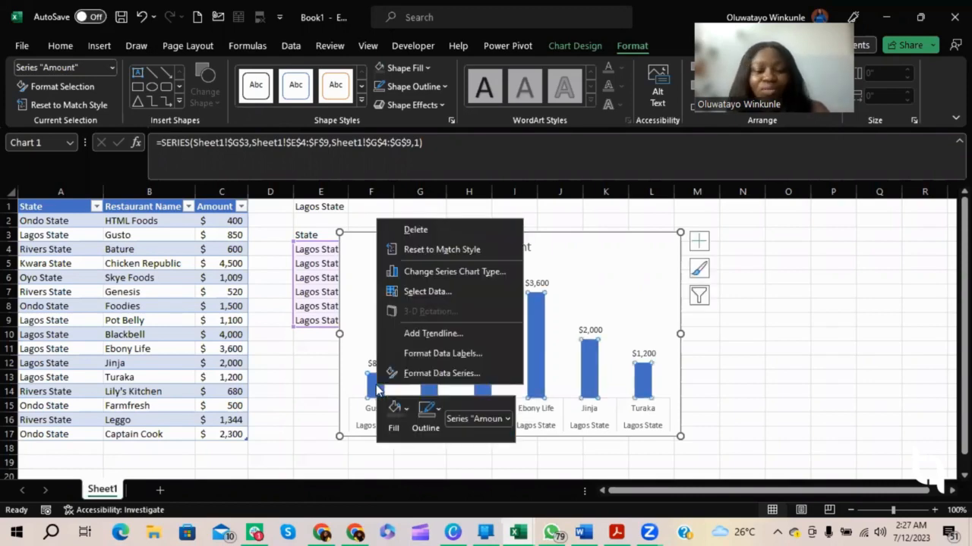
left_click(453, 373)
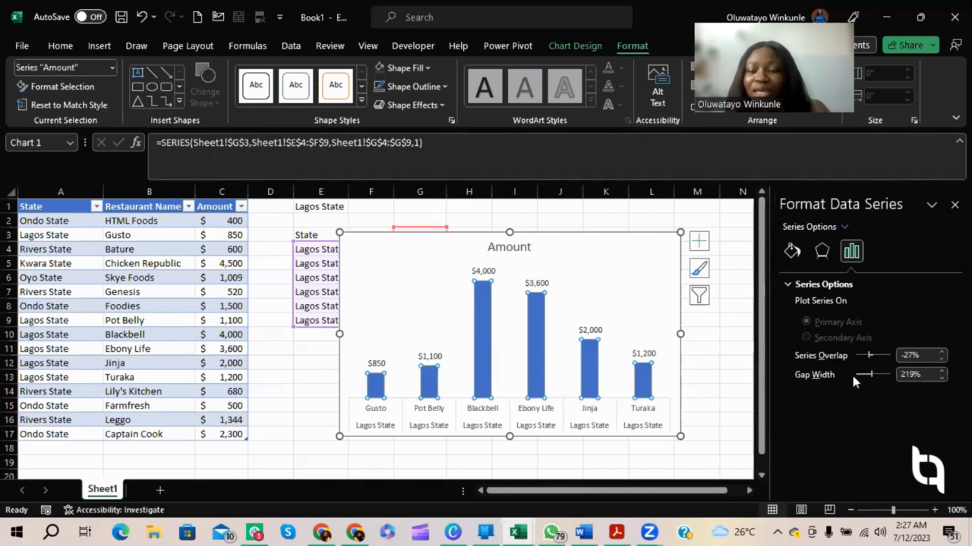
left_click_drag(871, 376, 859, 376)
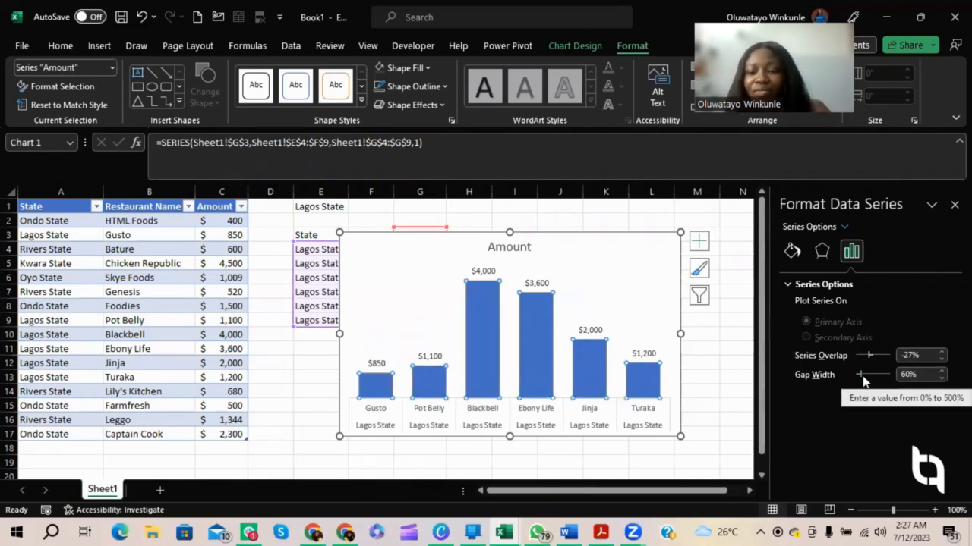
left_click_drag(863, 379, 883, 376)
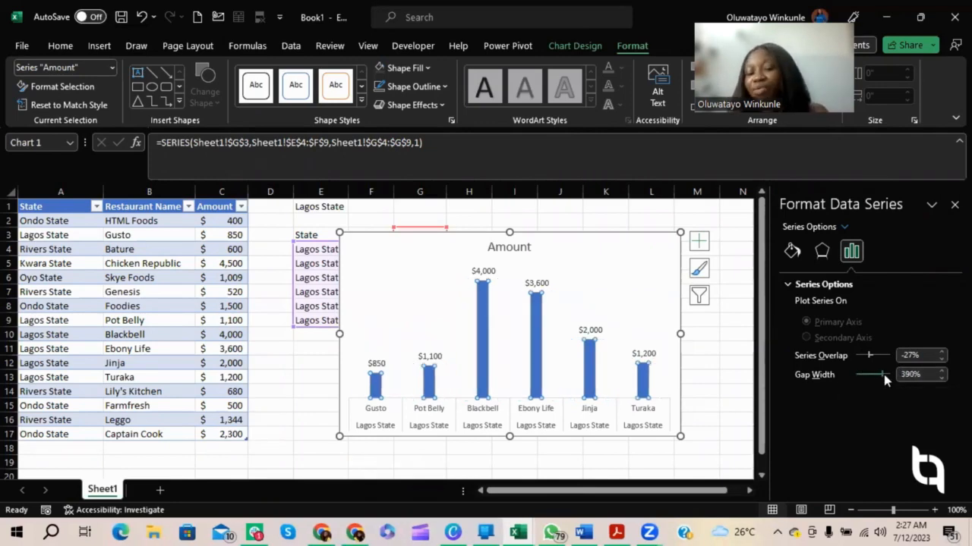
left_click_drag(883, 371, 862, 376)
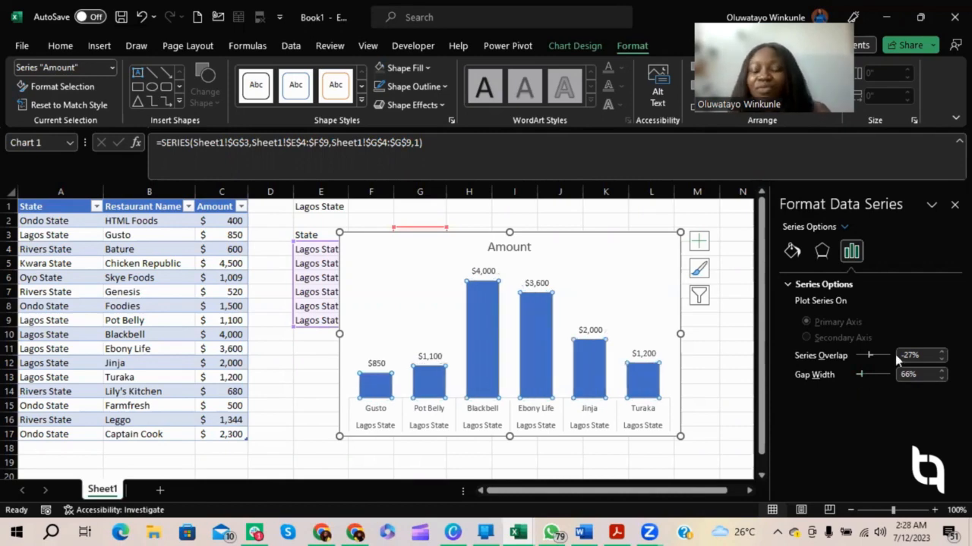
left_click_drag(870, 355, 856, 357)
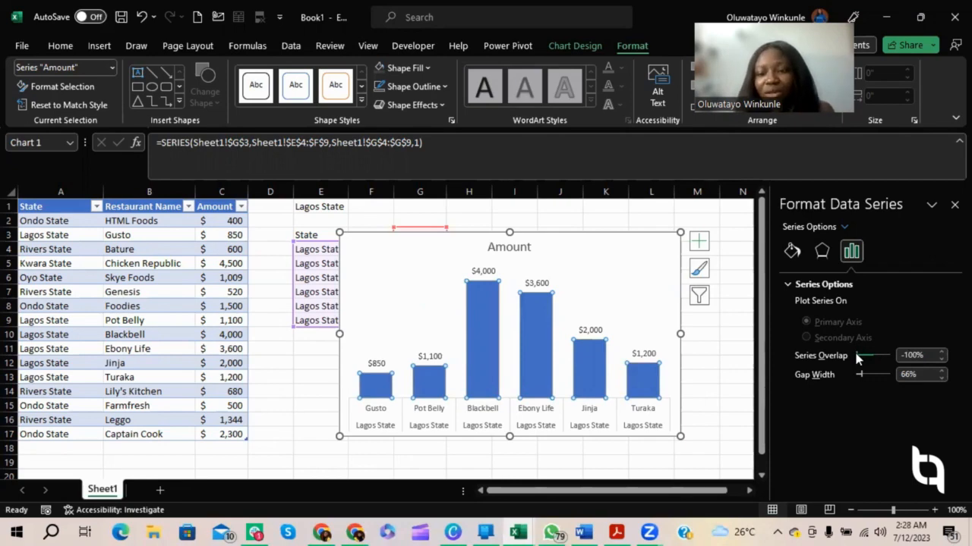
left_click_drag(857, 359, 890, 357)
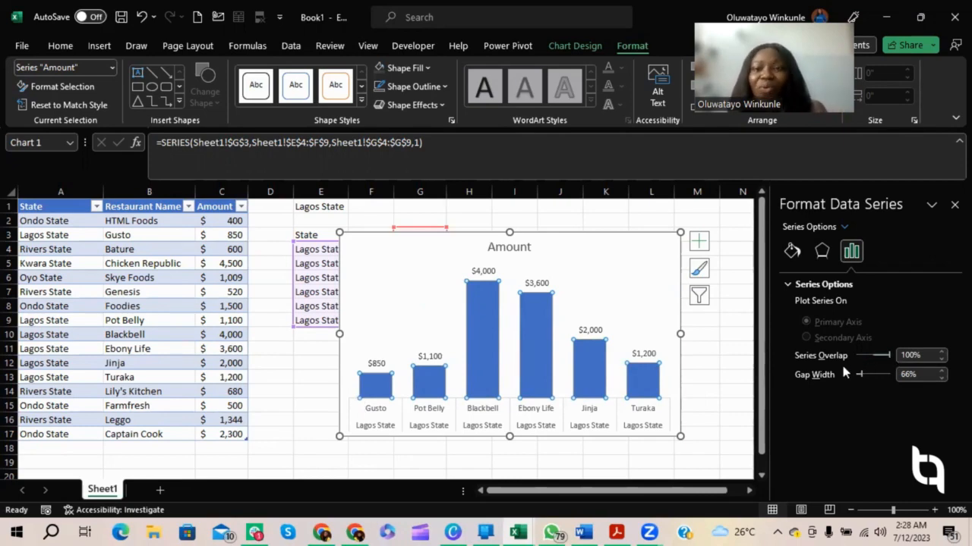
Move the chart right and slightly down, and change its title to "Restaurant Sales Data"
left_click_drag(664, 387, 730, 401)
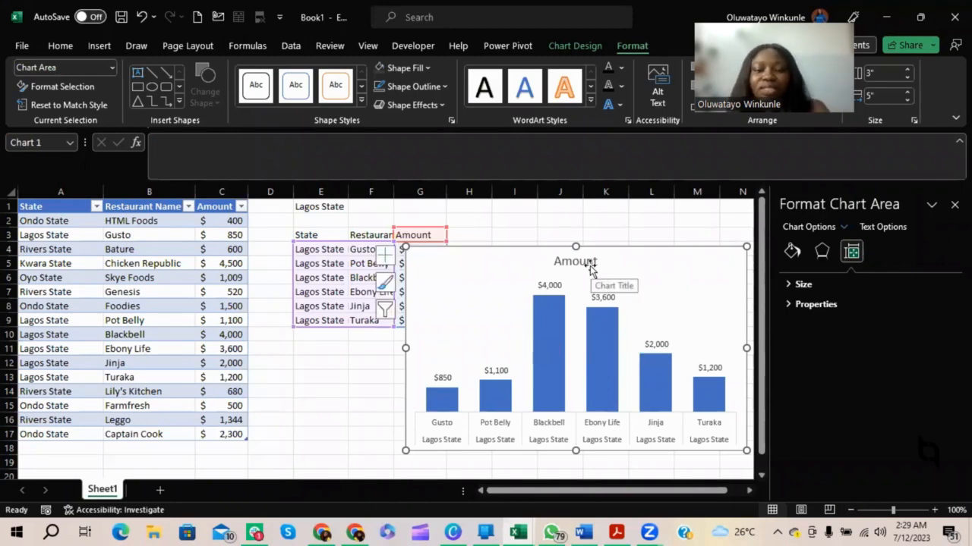
left_click(592, 264)
double_click(593, 263)
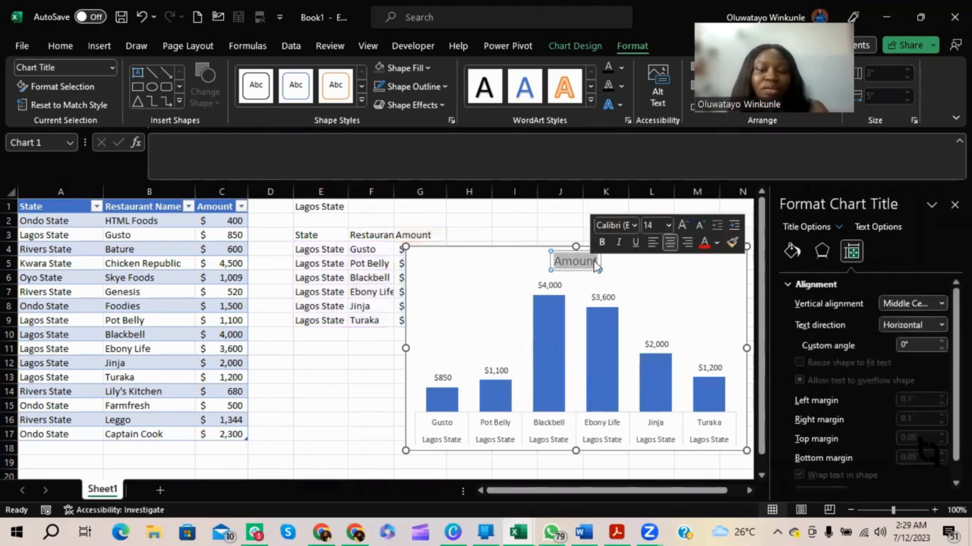
type("Res")
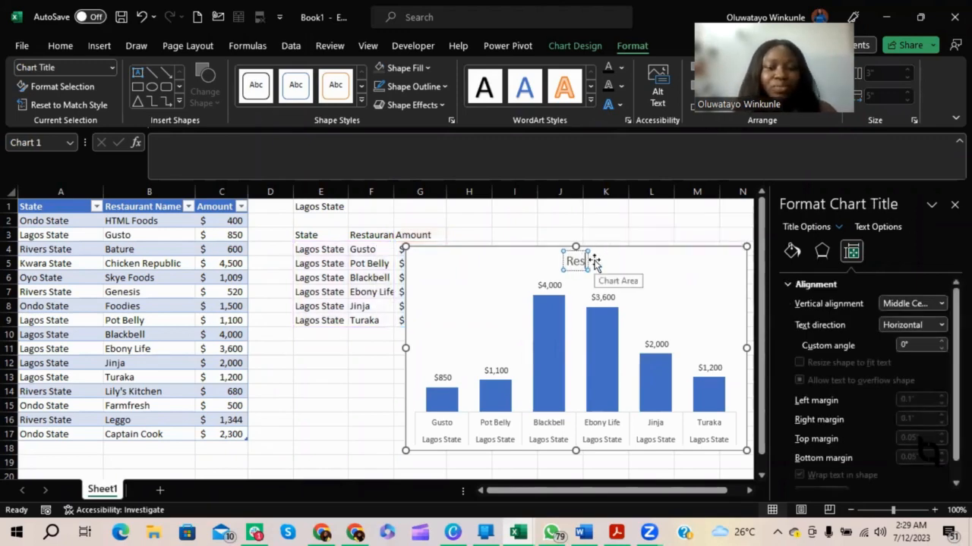
type("taurant")
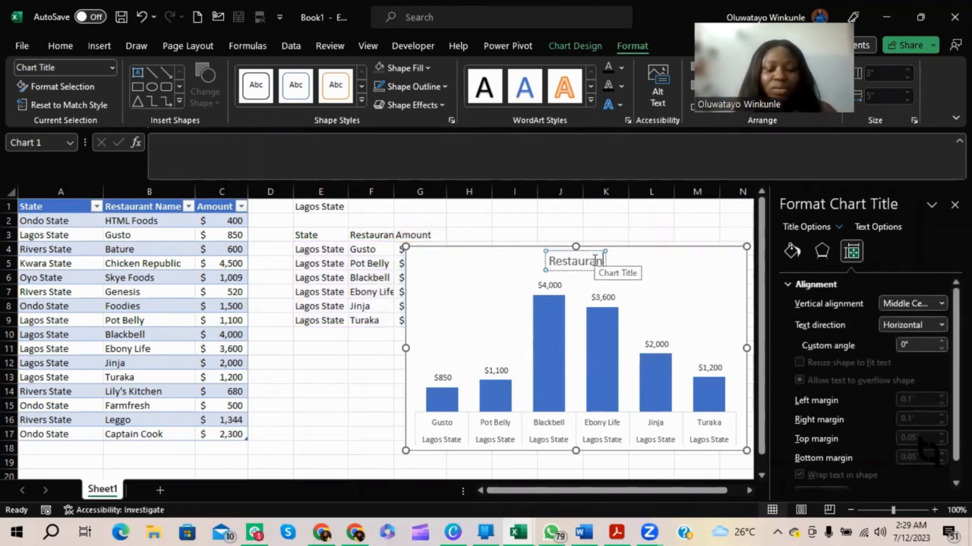
type(" Sales")
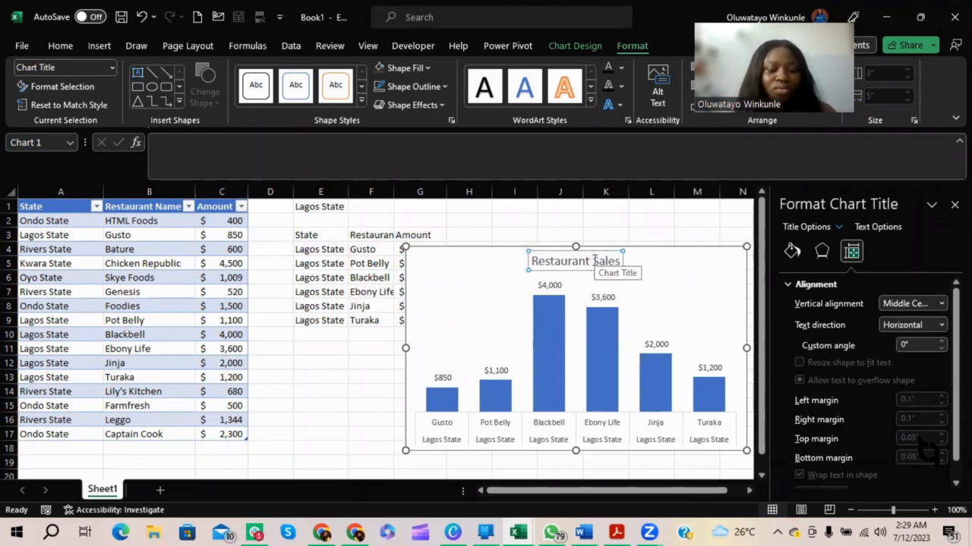
type(" Data")
left_click(460, 278)
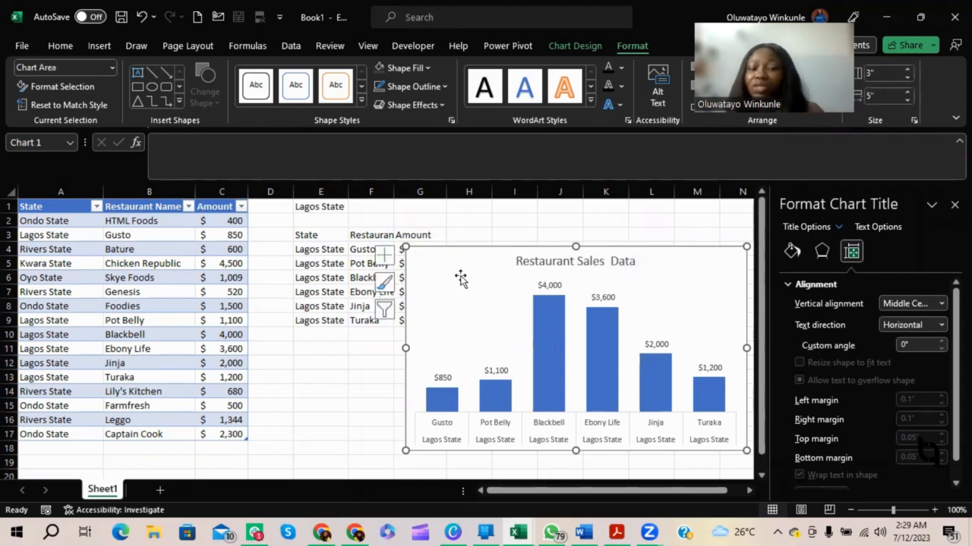
left_click(954, 204)
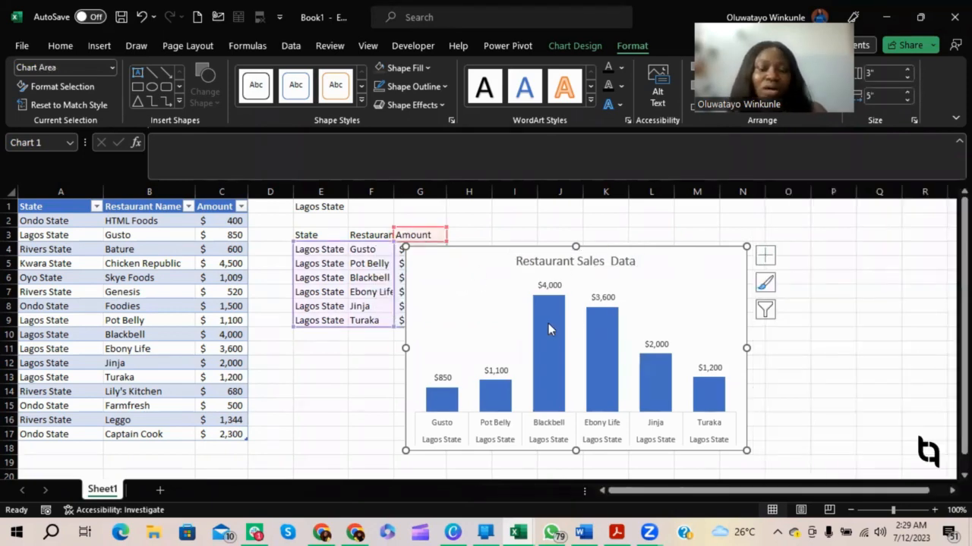
Fill the chart's columns with a dark green theme colour and move the chart up beside the filtered list
left_click(548, 323)
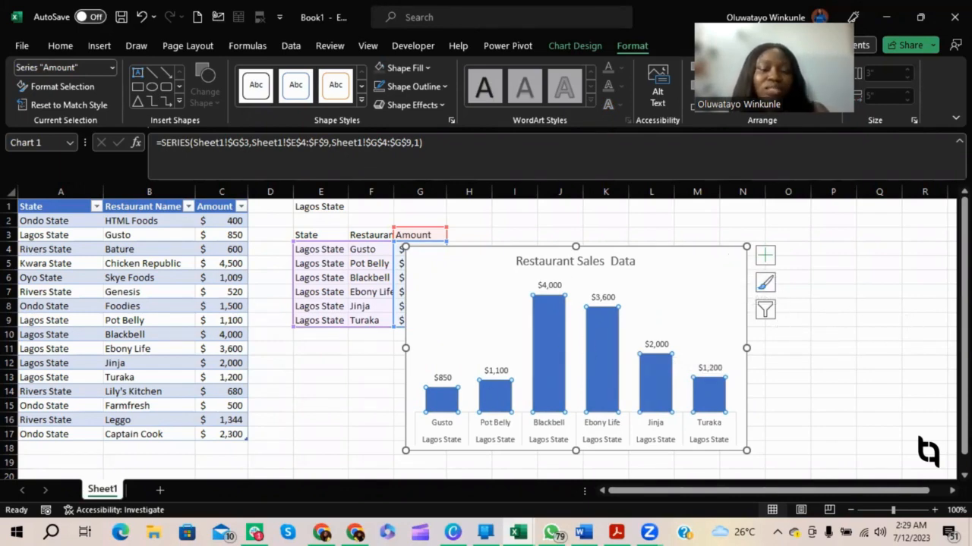
left_click(426, 67)
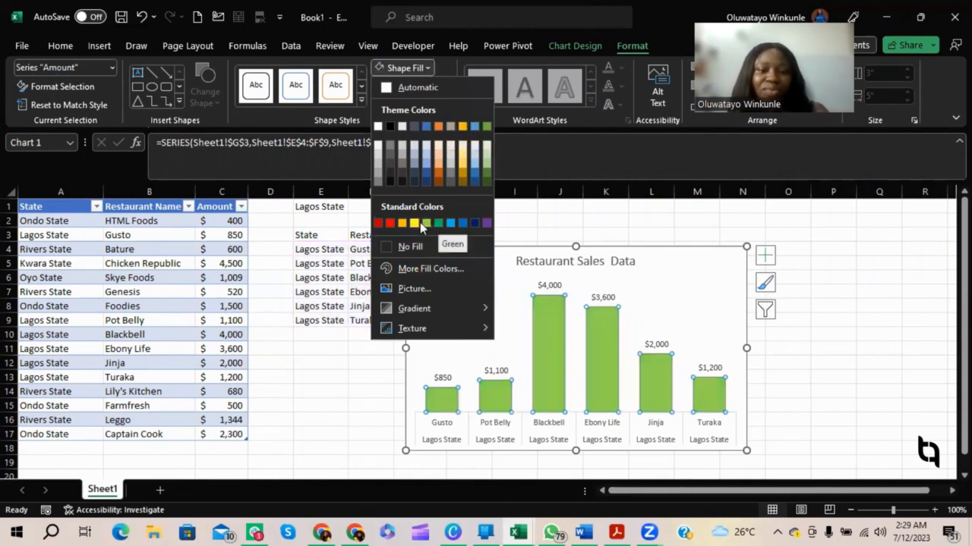
left_click(487, 174)
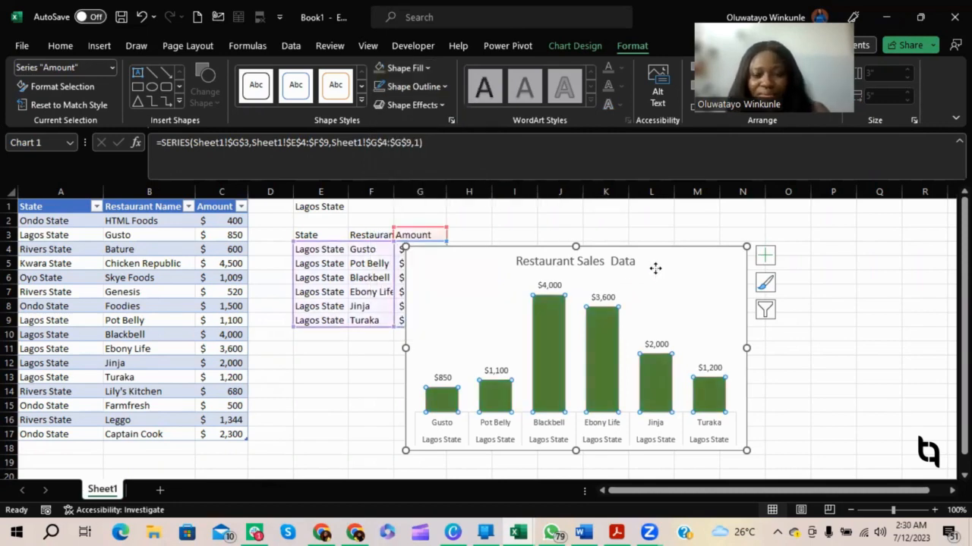
left_click_drag(655, 267, 666, 228)
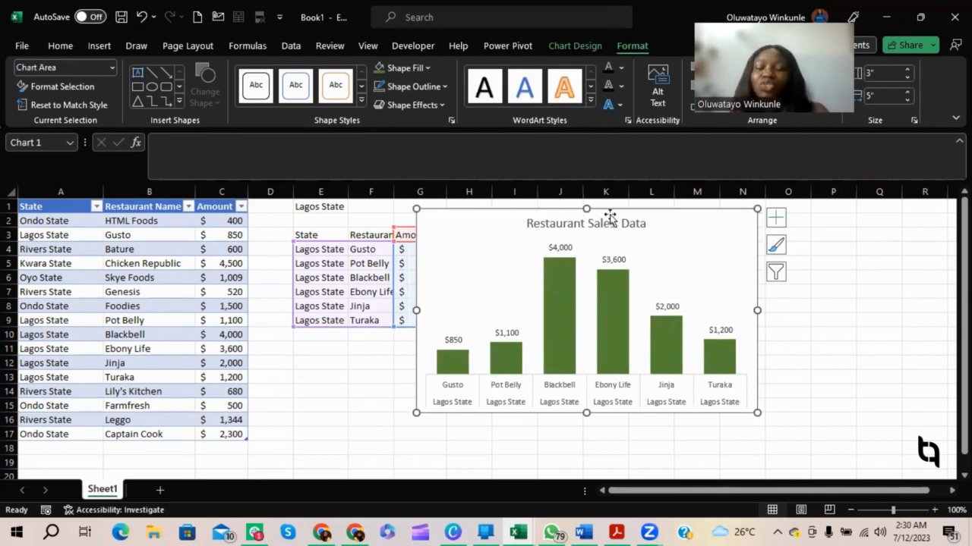
left_click(596, 46)
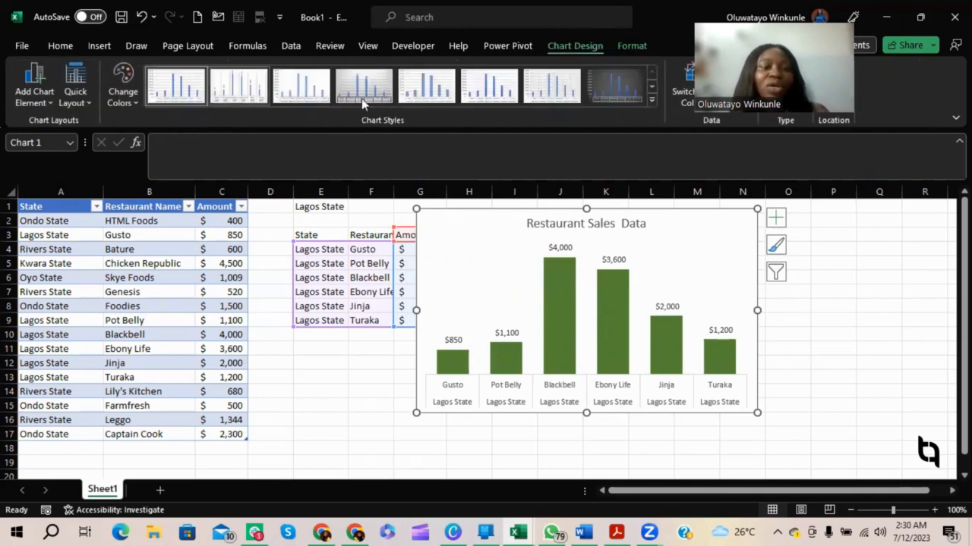
left_click(651, 97)
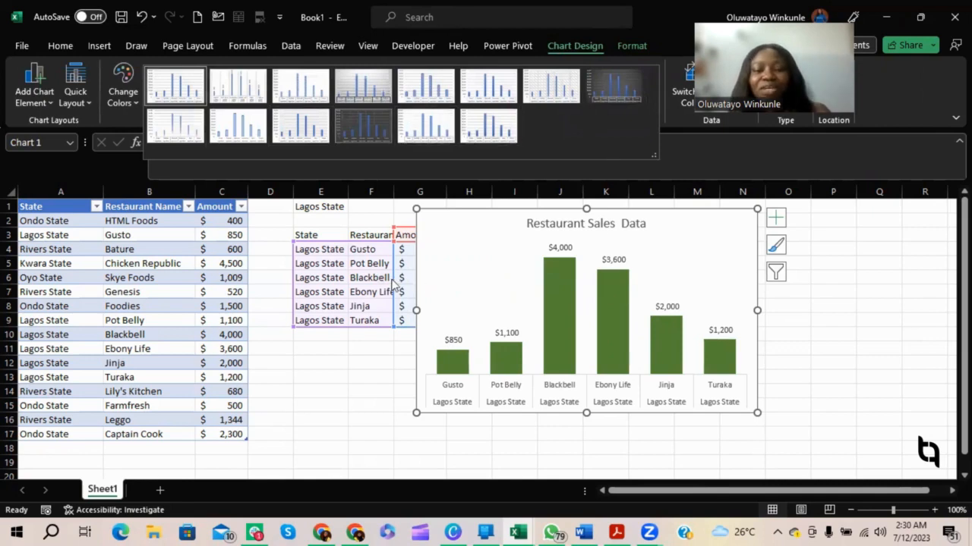
left_click(497, 260)
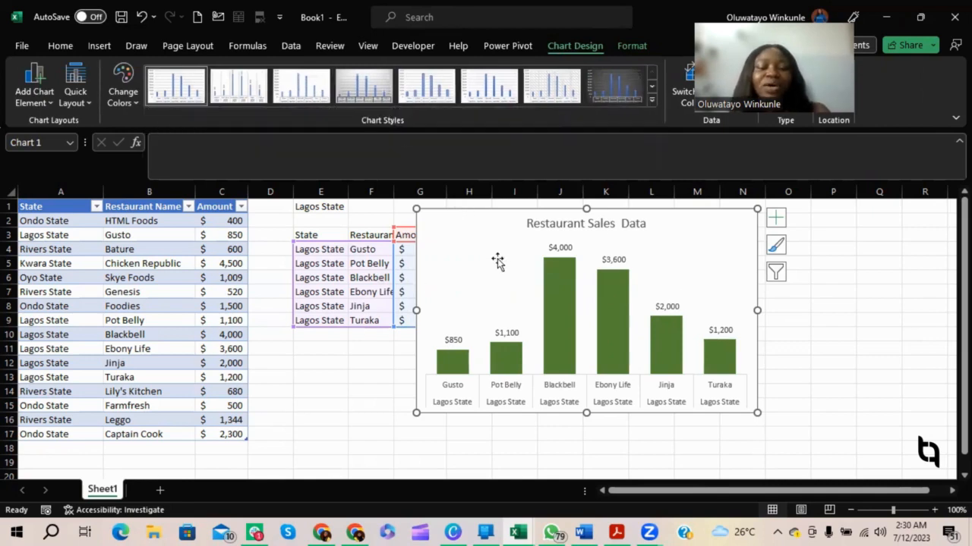
Move the chart clear of the filtered list so that it no longer covers the Amount column
left_click_drag(471, 218, 483, 306)
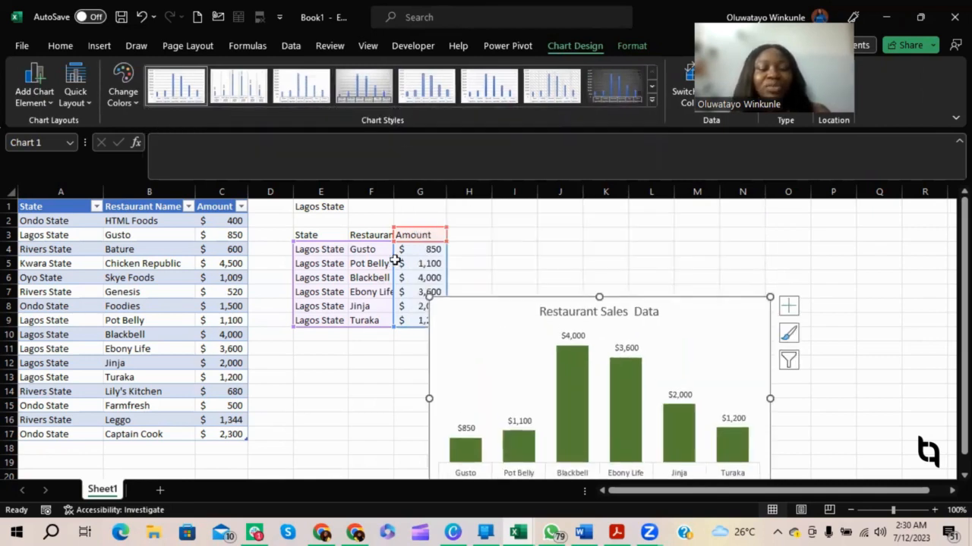
left_click(331, 206)
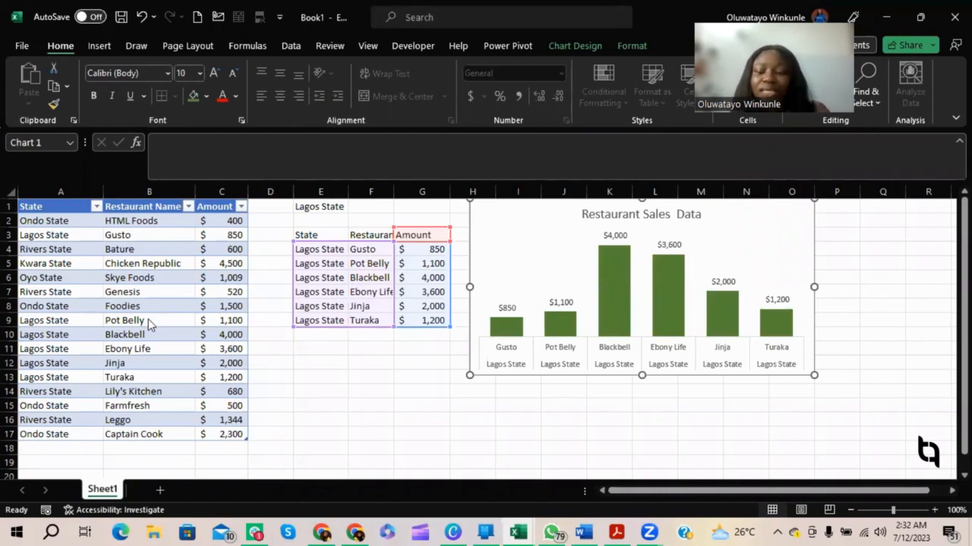
Add a new record in row 18 of the restaurant table with state Lagos State, restaurant KFC and amount 5000
left_click(49, 446)
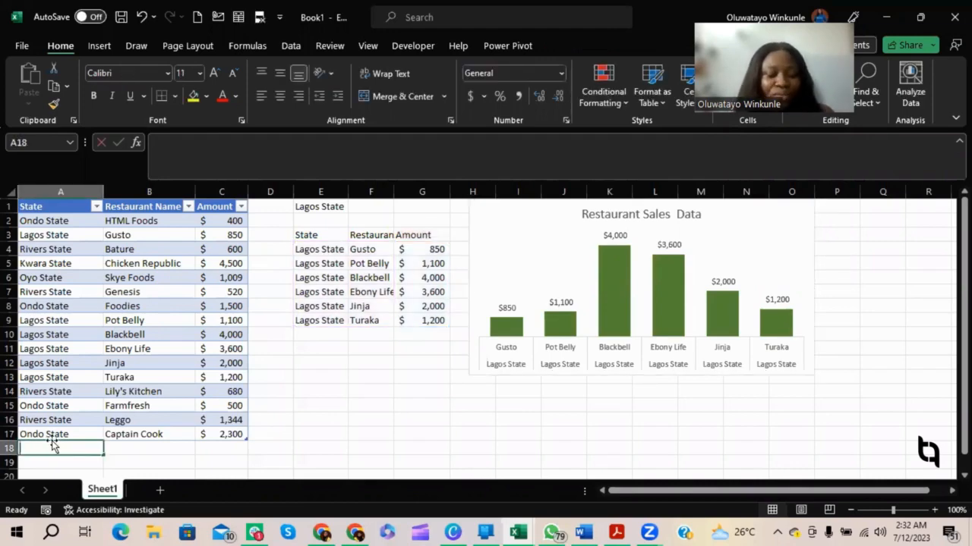
type("Lagos State")
key("Tab")
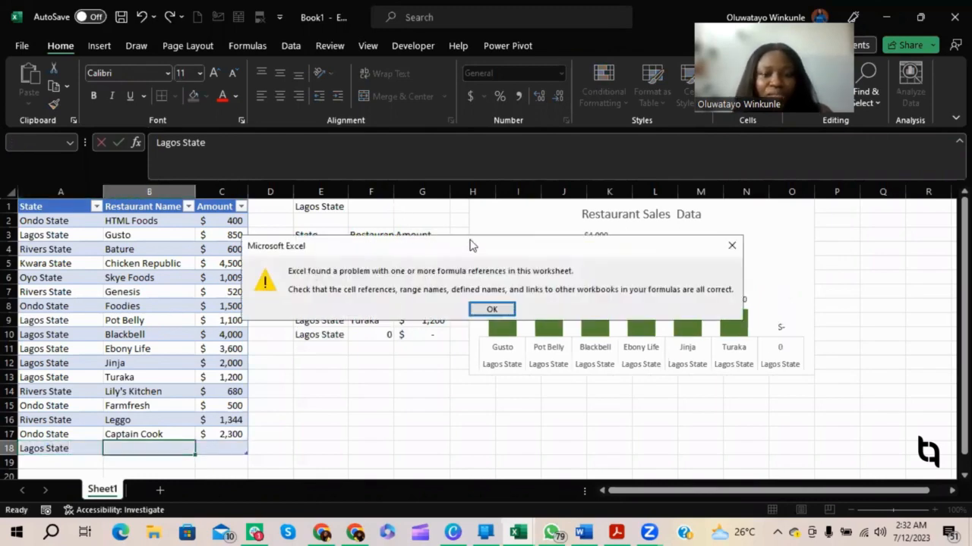
left_click_drag(469, 247, 422, 242)
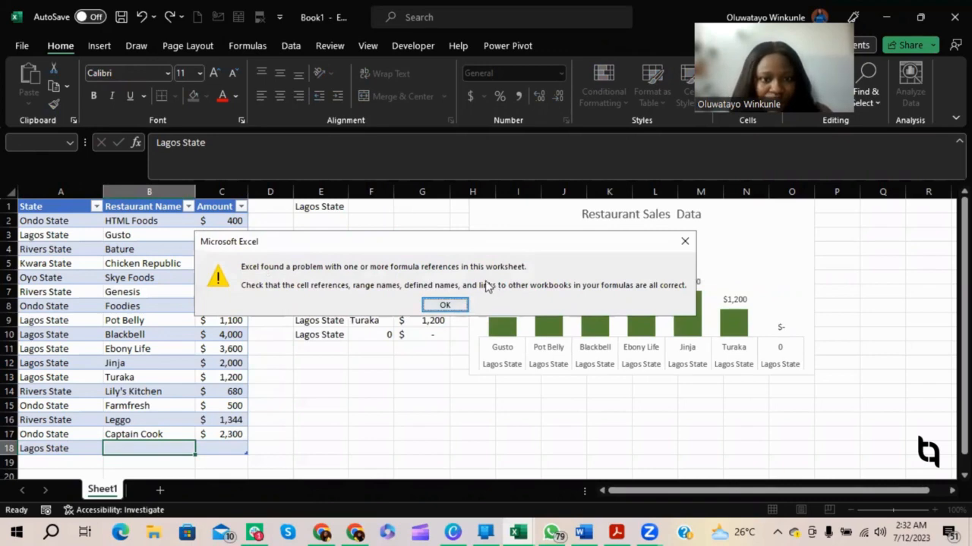
left_click(684, 243)
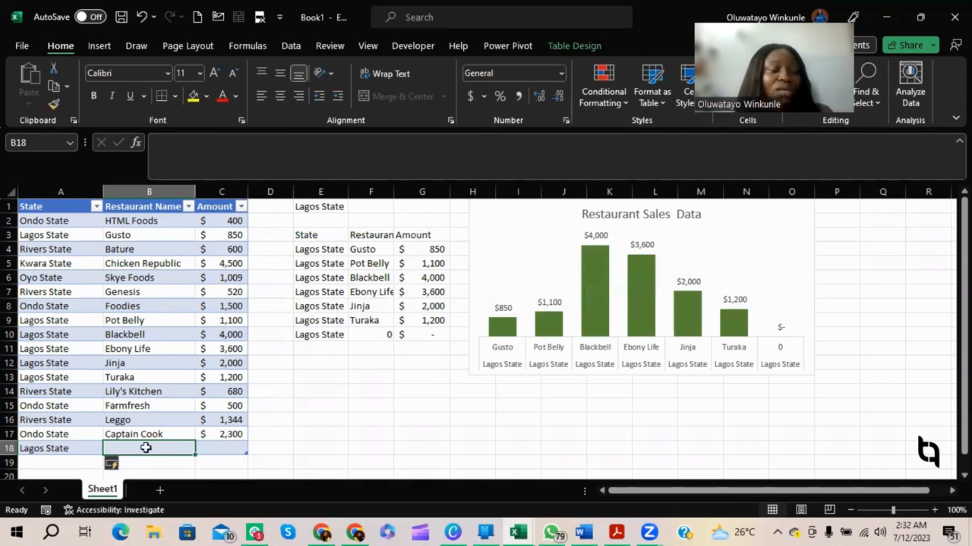
type("K")
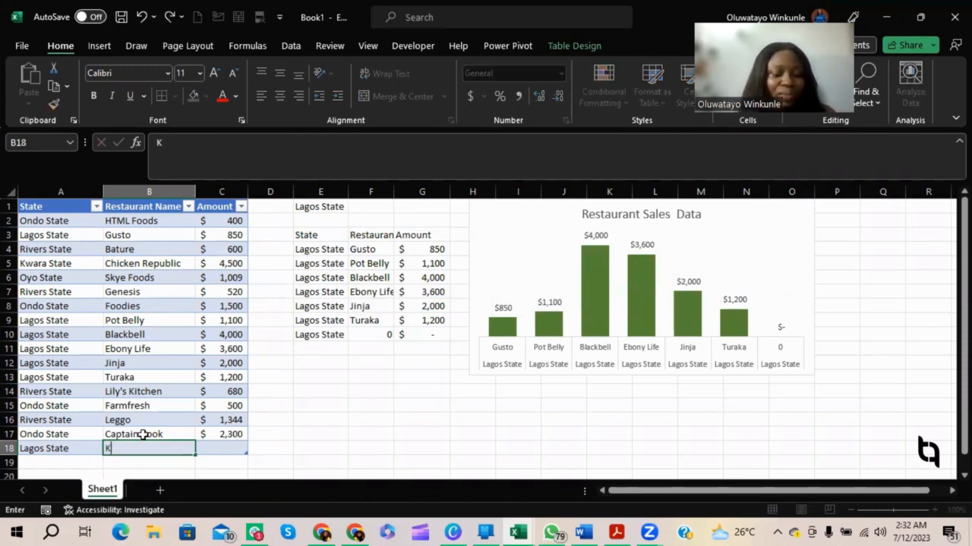
type("FC")
key("Tab")
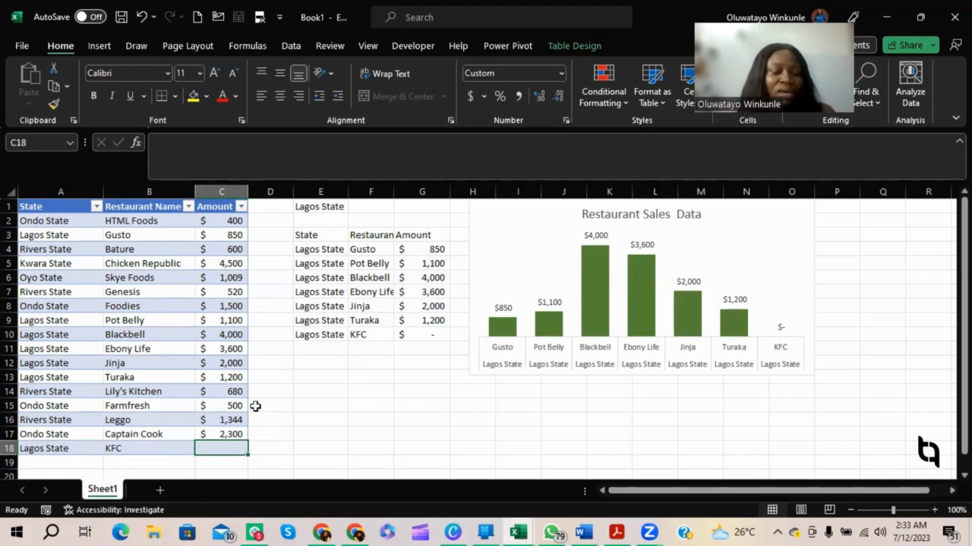
type("5,0")
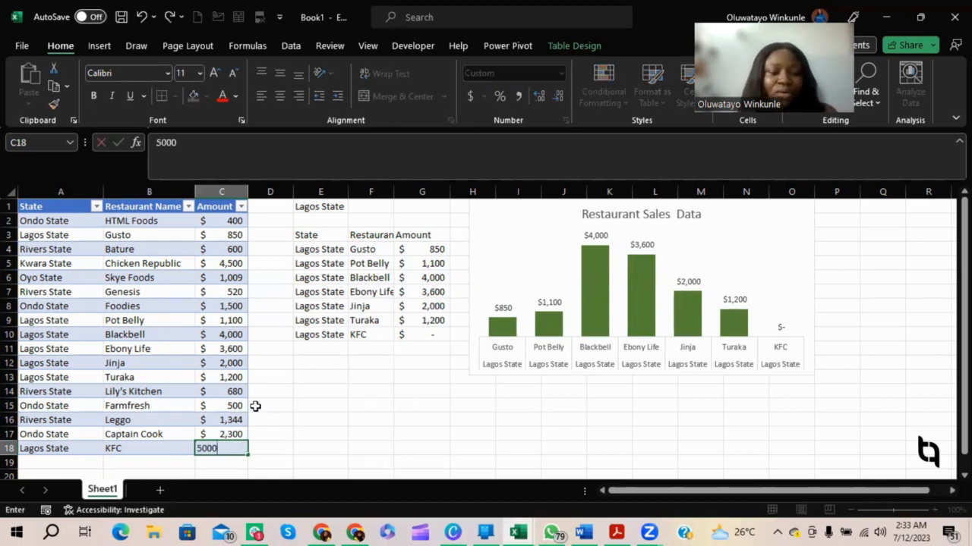
type("00")
left_click(306, 405)
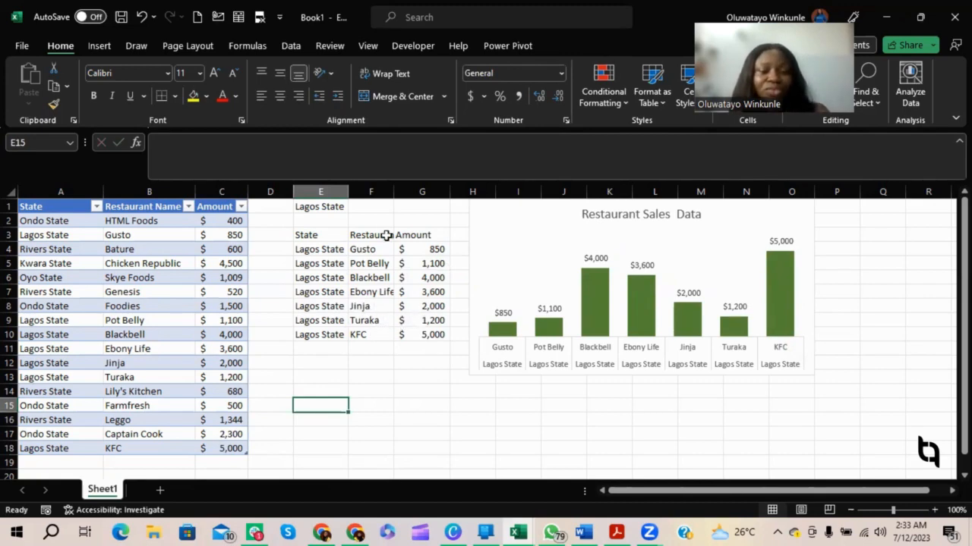
left_click(431, 252)
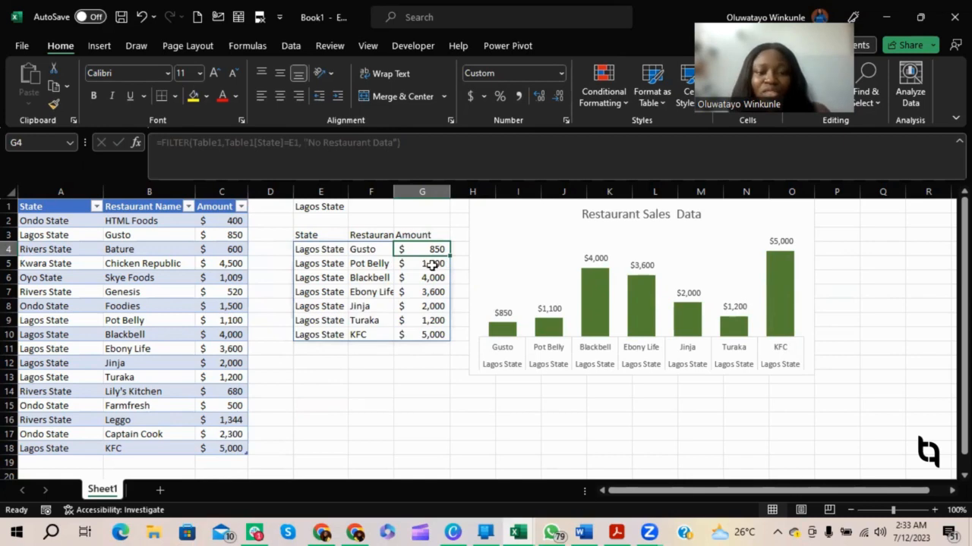
left_click(431, 264)
left_click(434, 291)
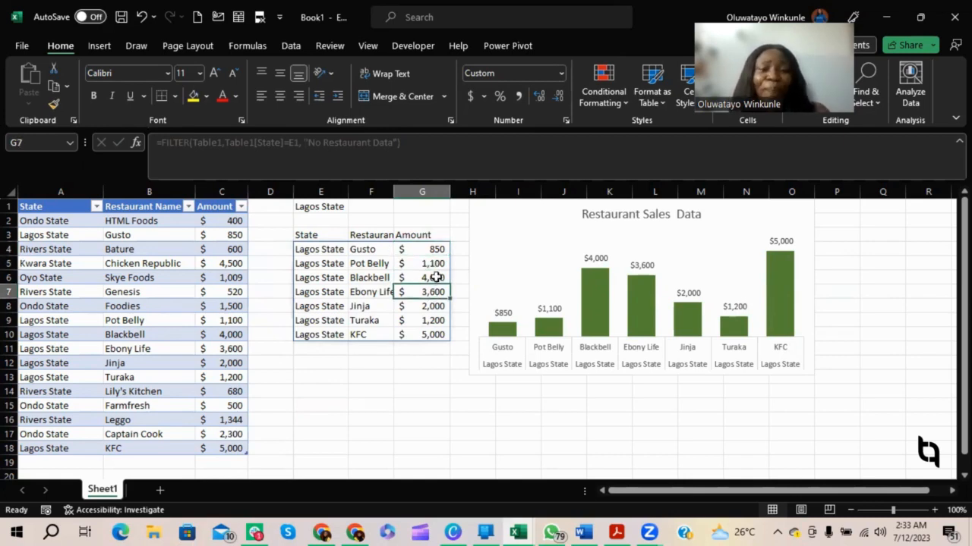
left_click(429, 264)
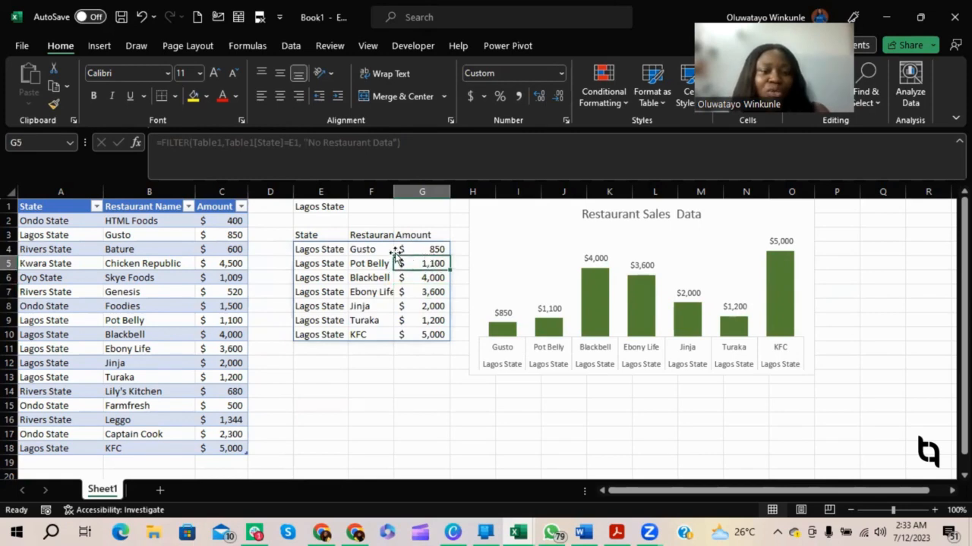
Wrap the FILTER formula in E4 in SORT, with sort index 3 and sort order -1 for descending amounts
left_click(324, 252)
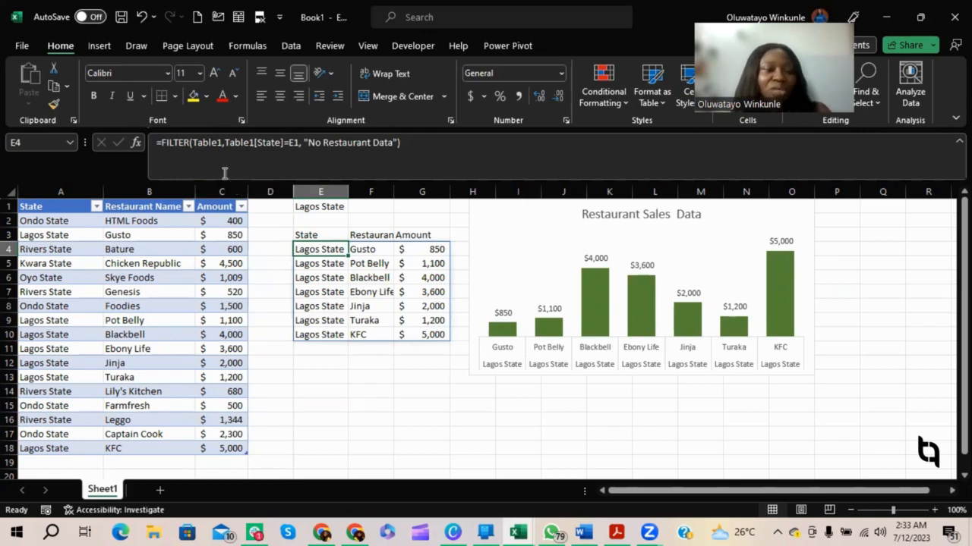
left_click(190, 142)
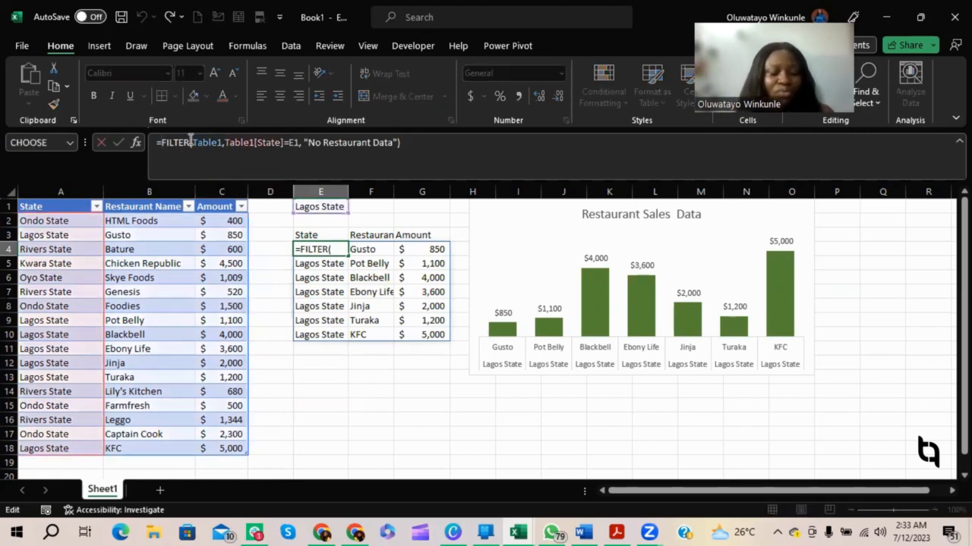
type("sort")
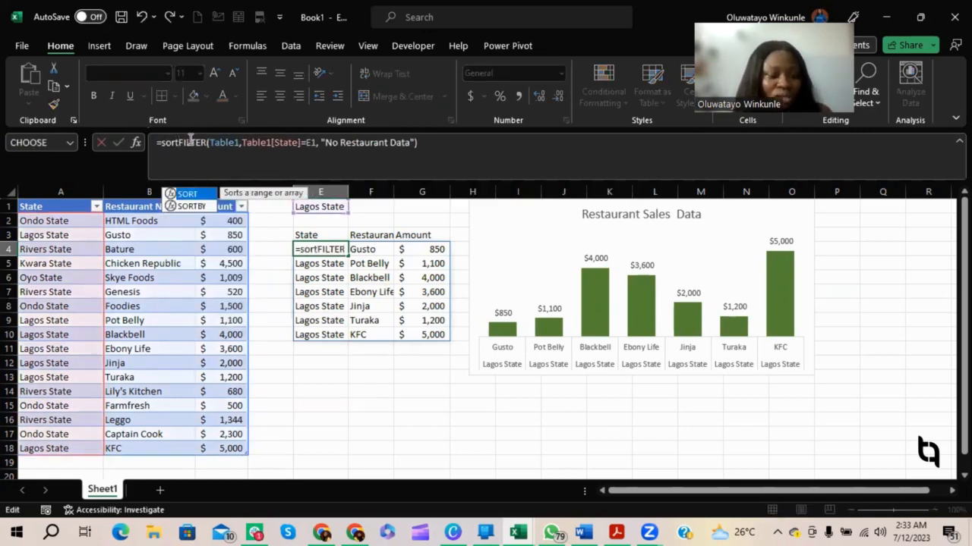
key("Tab")
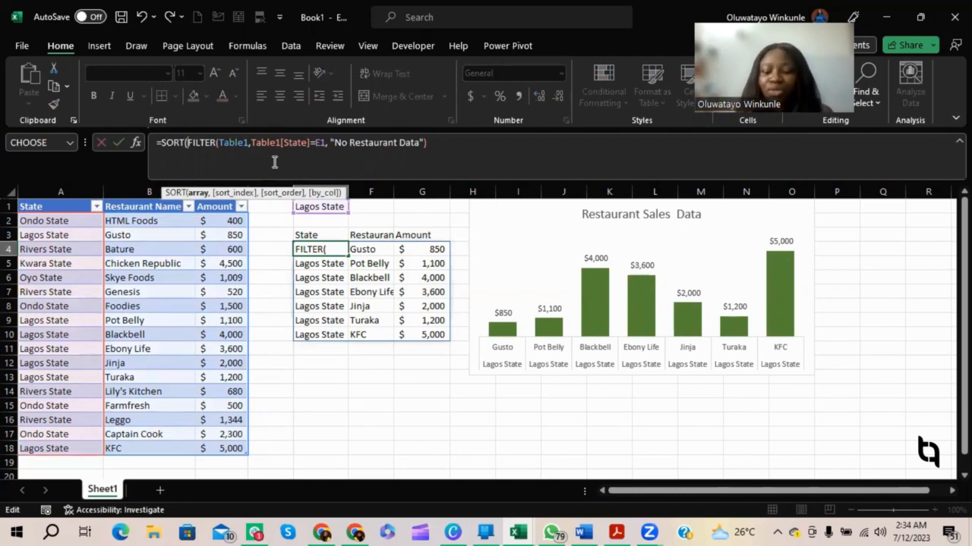
key("End")
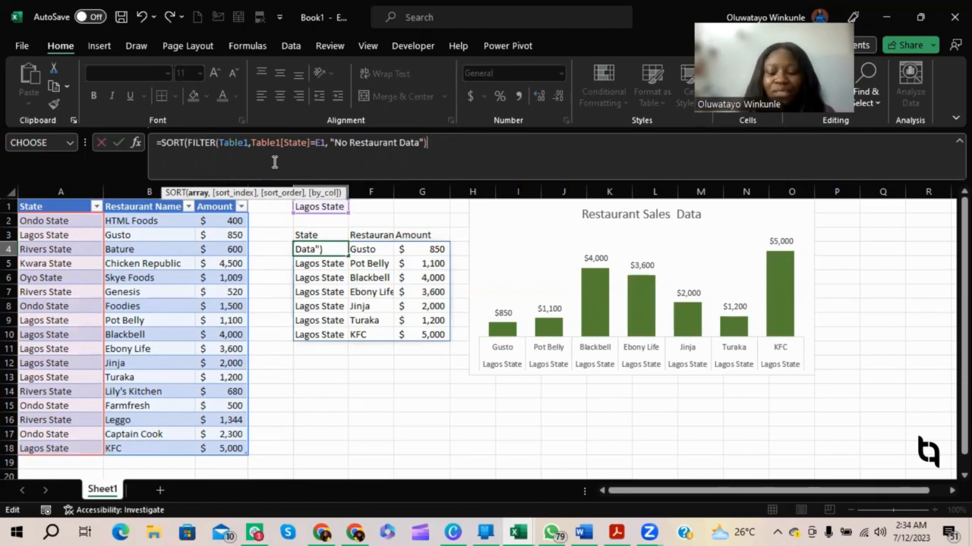
type(",3")
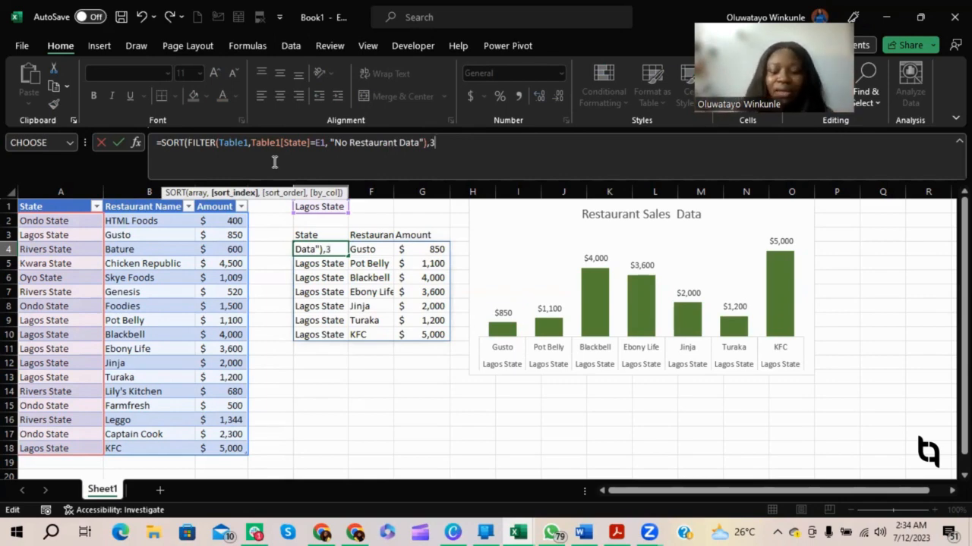
type(",")
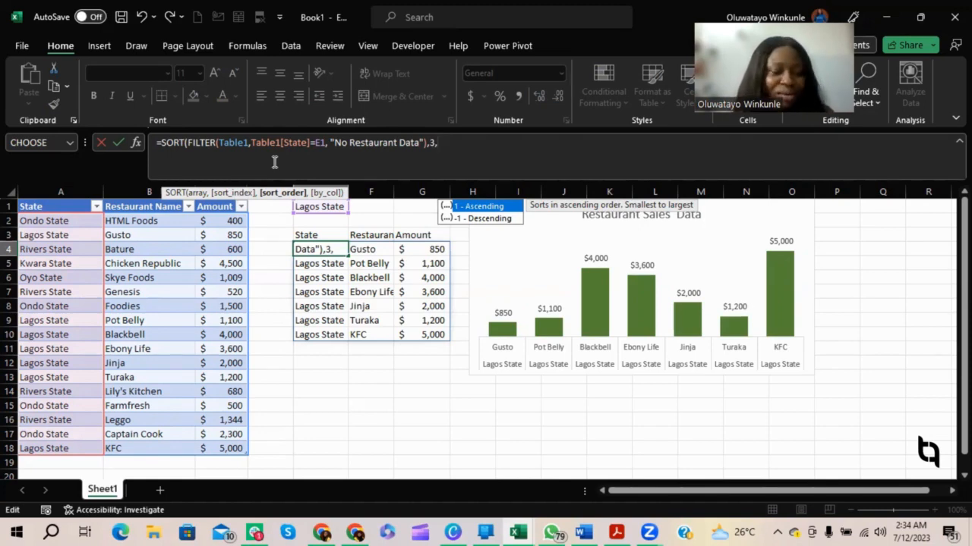
key("Down")
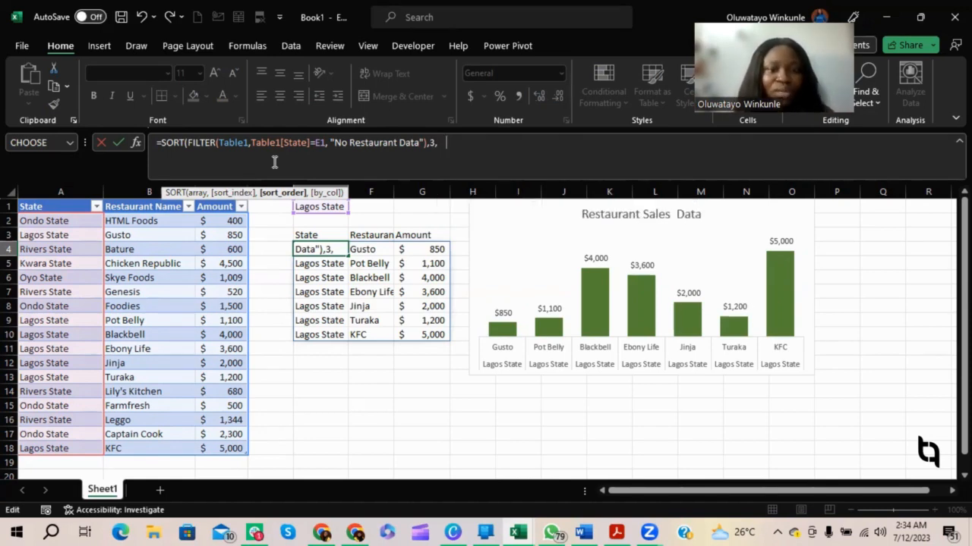
type("-1)")
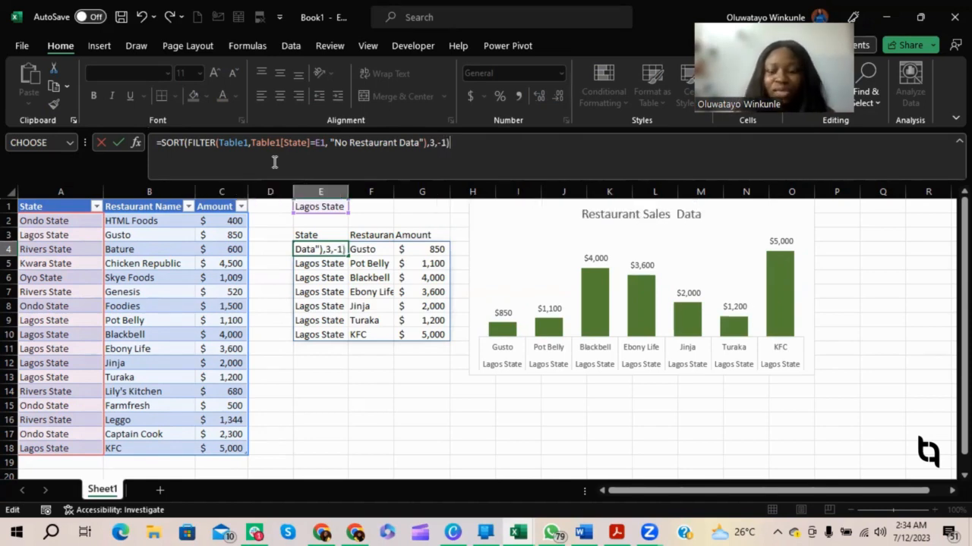
key("Return")
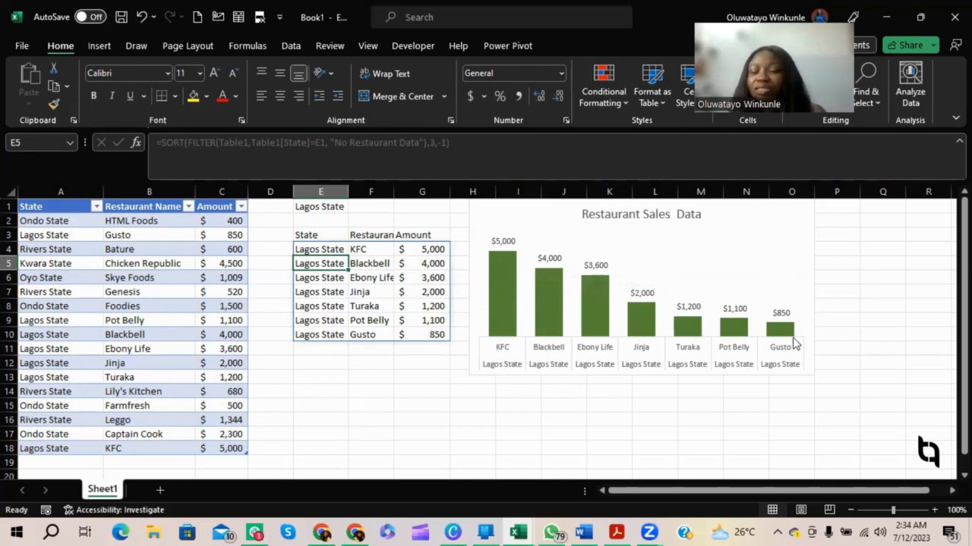
Choose Ondo State in cell E1's drop-down and widen column F slightly for the restaurant names
left_click(339, 205)
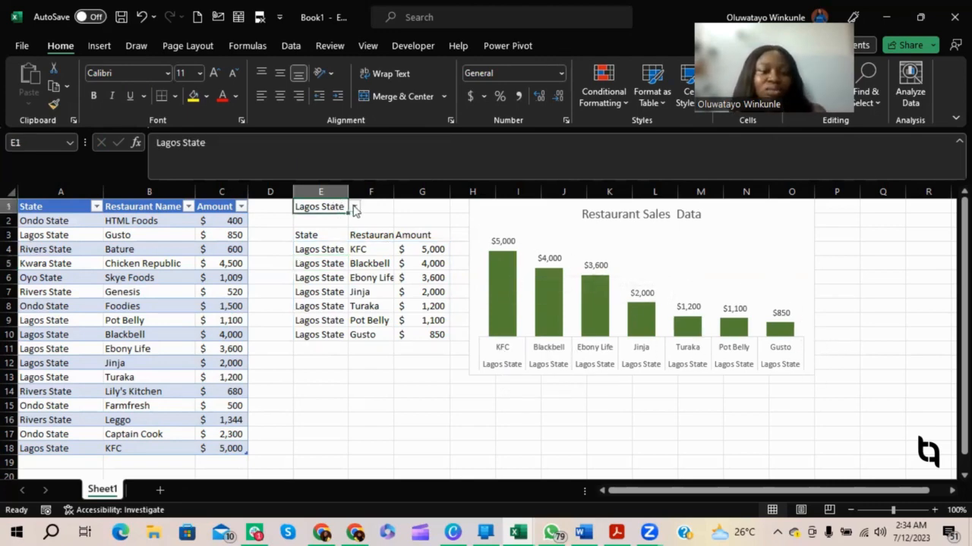
left_click(354, 210)
left_click(323, 217)
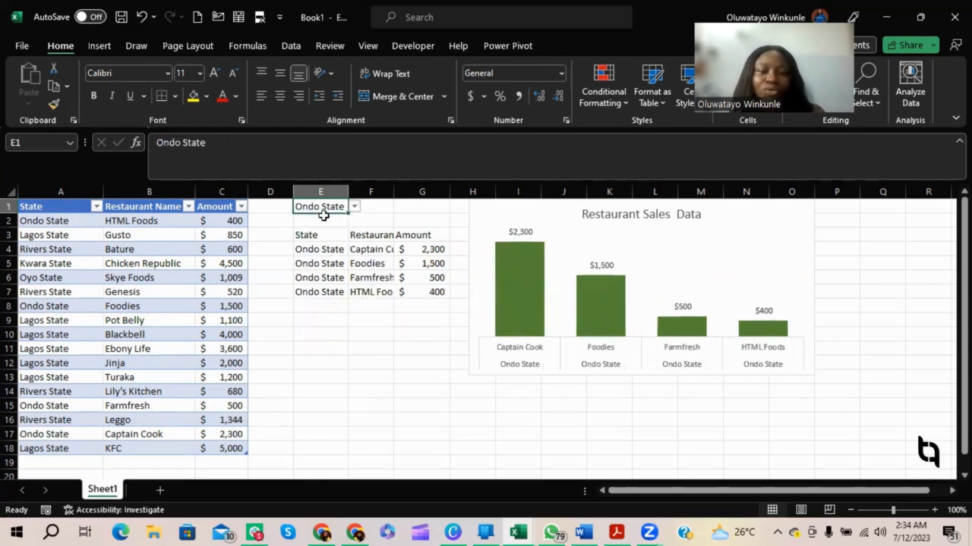
mouse_move(507, 340)
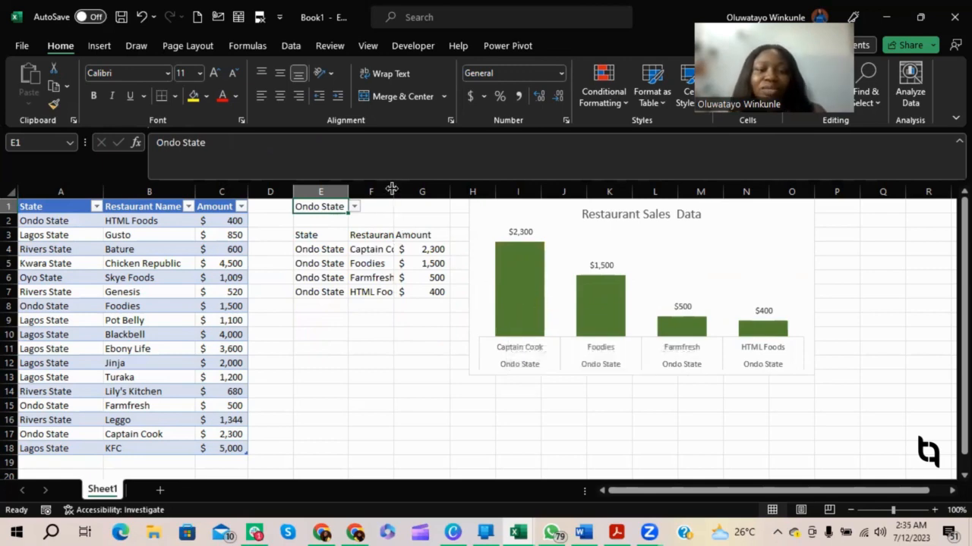
left_click_drag(392, 190, 405, 236)
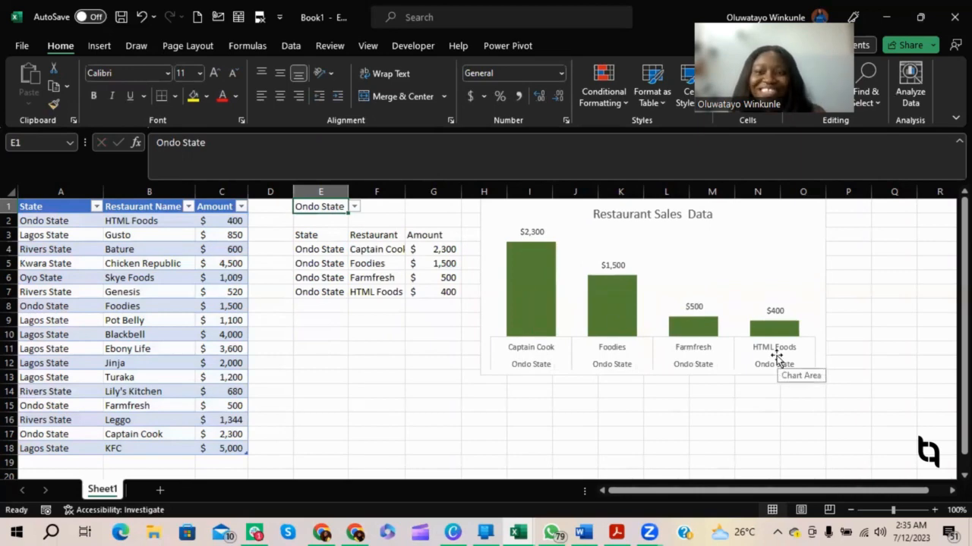
Switch the state in cell E1 to Rivers State, Kwara State and finally Oyo State to test the dynamic chart
left_click(354, 207)
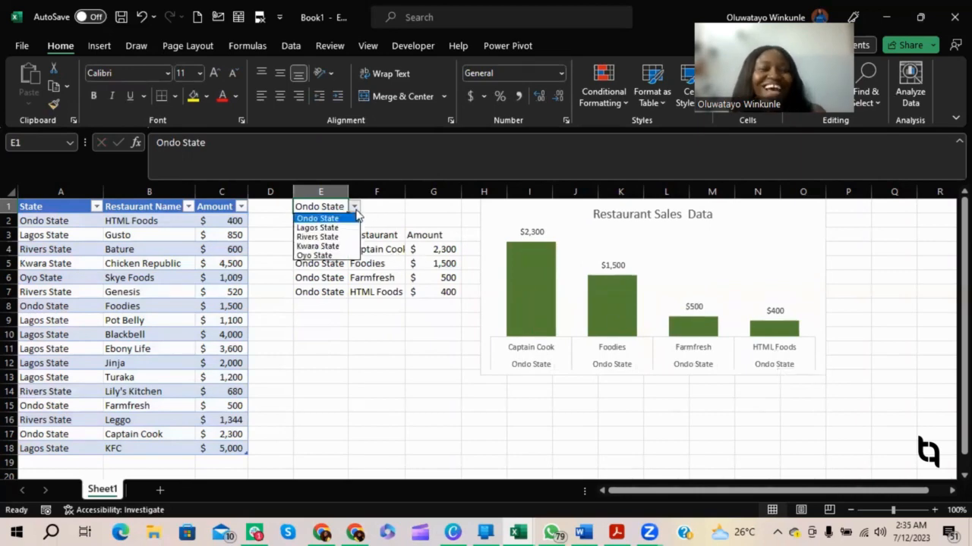
left_click(317, 237)
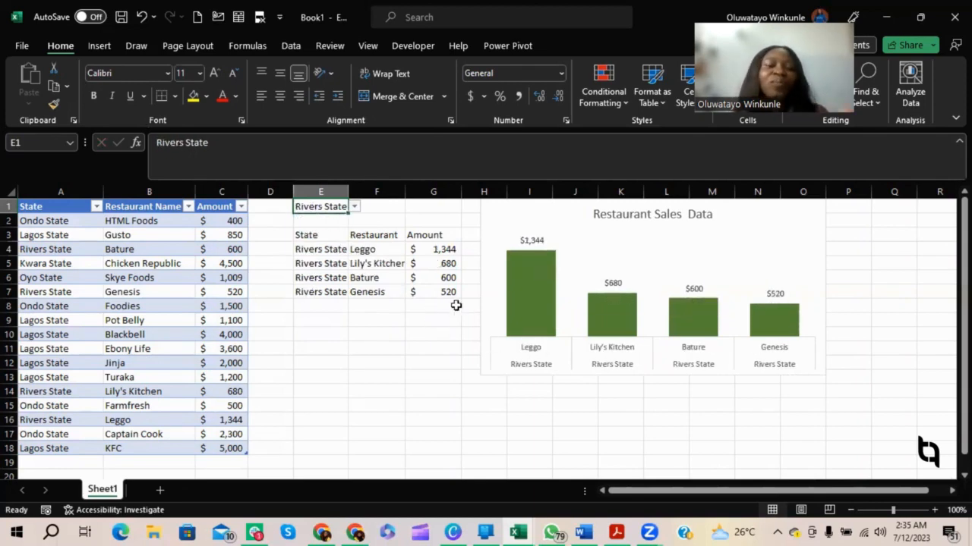
left_click(353, 207)
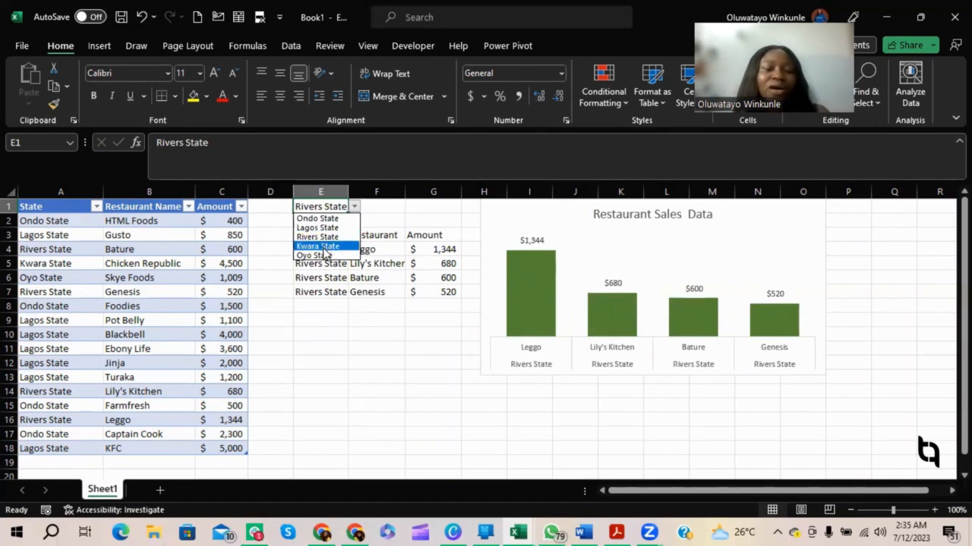
left_click(322, 247)
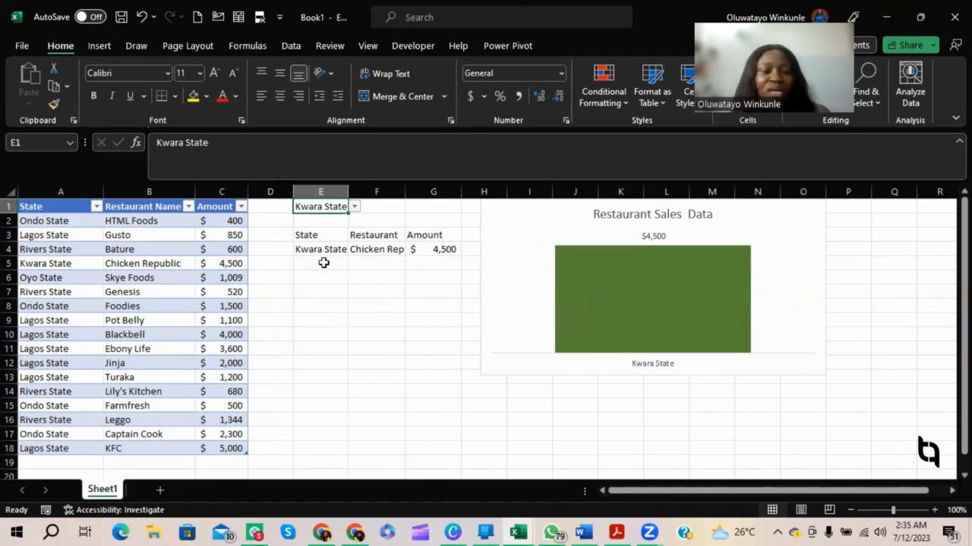
left_click(354, 209)
left_click(328, 254)
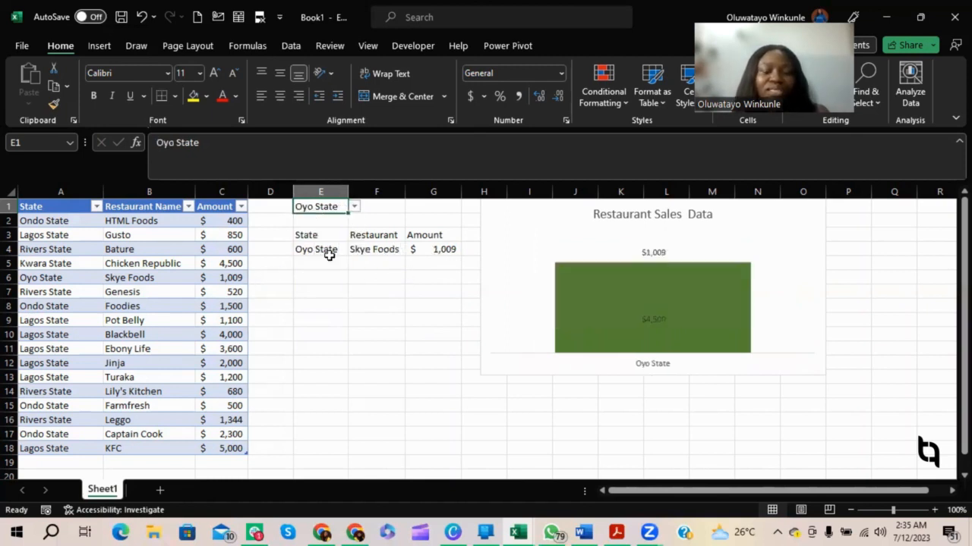